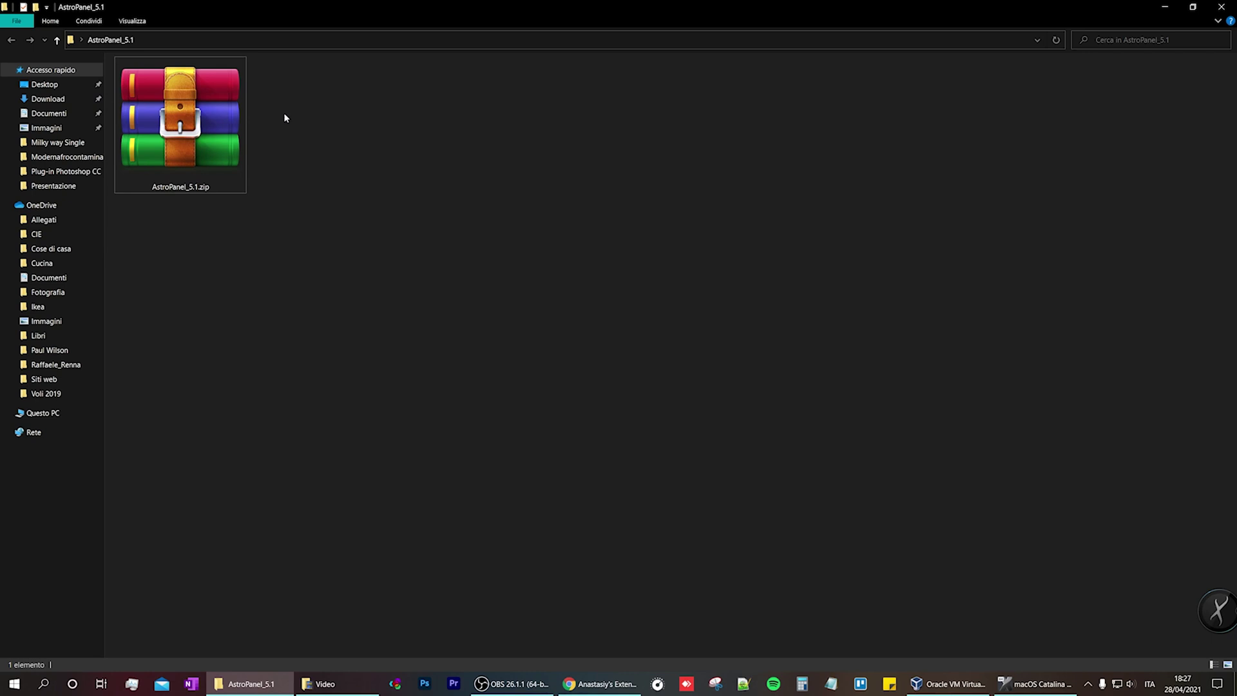
# Extract the AstroPanel_5.1 zip into its own AstroPanel_5.1 folder and bring up the Extension Manager page in Chrome
pyautogui.rightClick(201, 120)
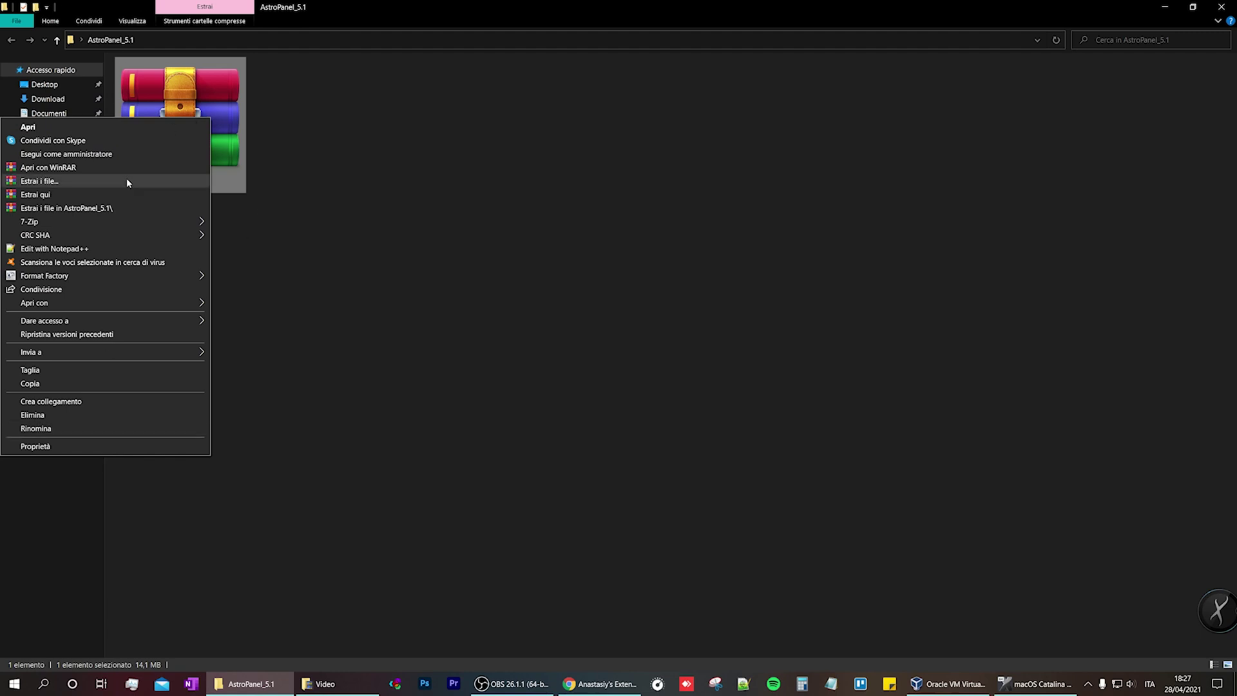
pyautogui.click(116, 211)
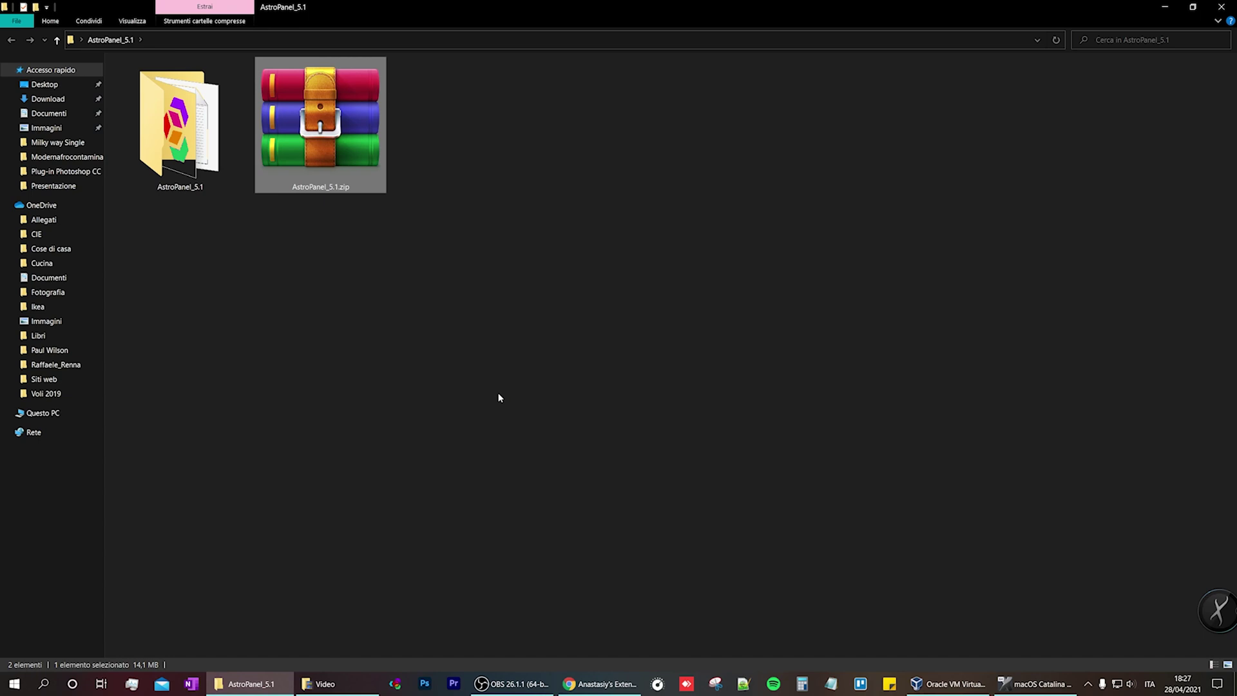
pyautogui.click(601, 684)
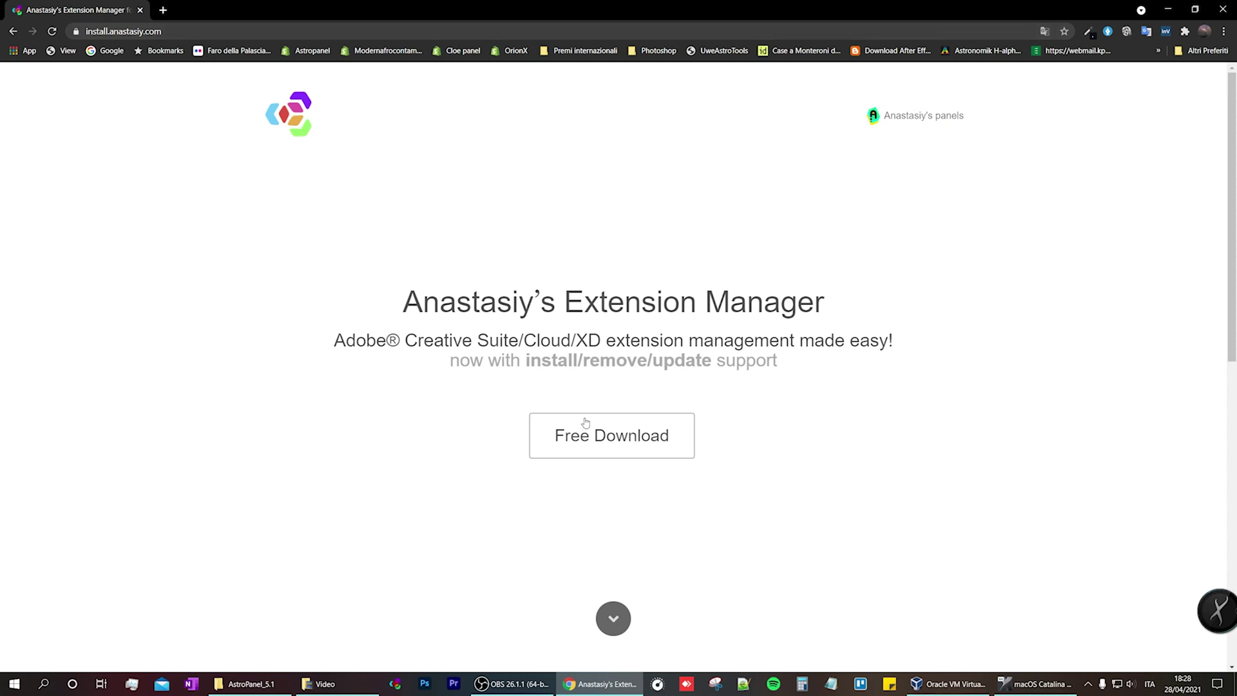
# Go to the Free Download section and, with Photoshop selected, start installing an extension from a file
pyautogui.click(615, 448)
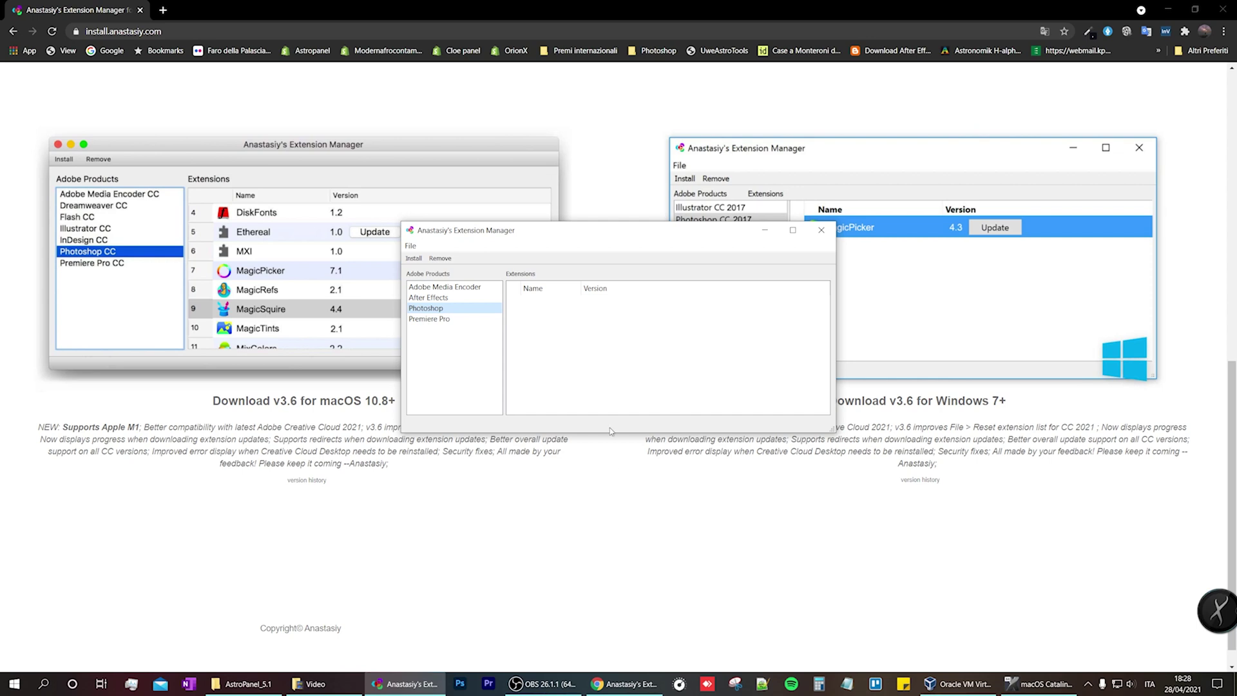
pyautogui.click(414, 260)
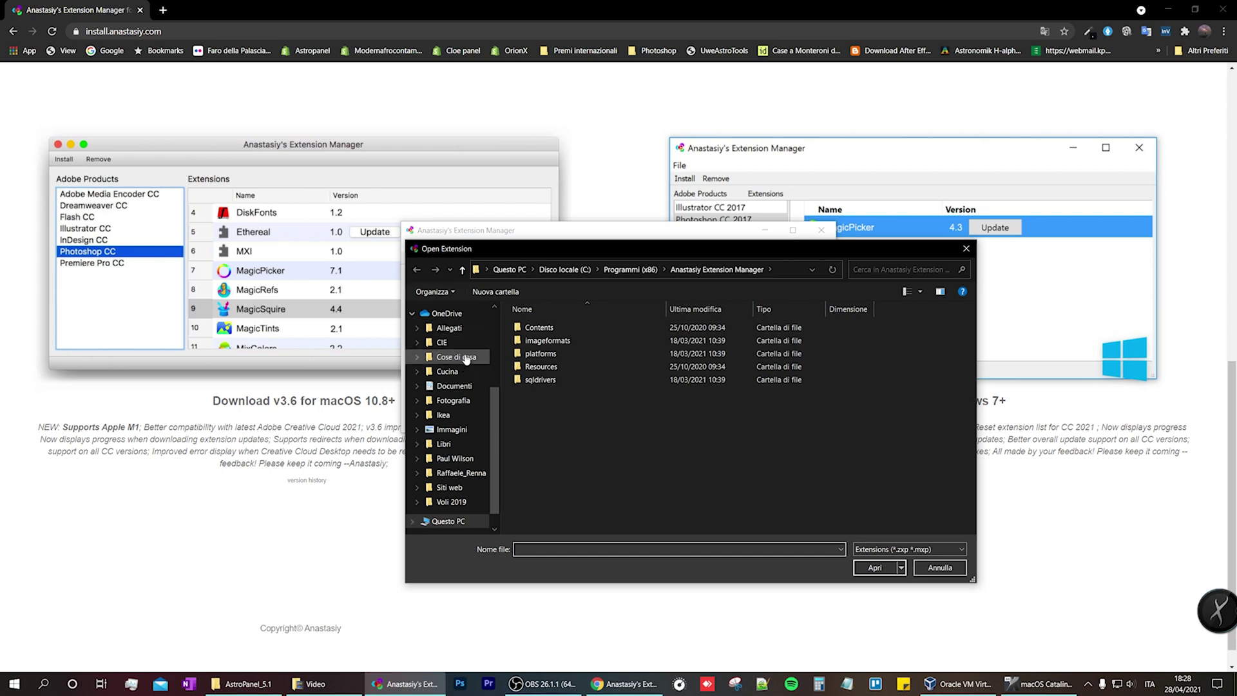
# Browse to the inner AstroPanel_5.1 folder and select it.angeloperrone.astropanel.v5.zxp
pyautogui.click(478, 274)
pyautogui.click(478, 274)
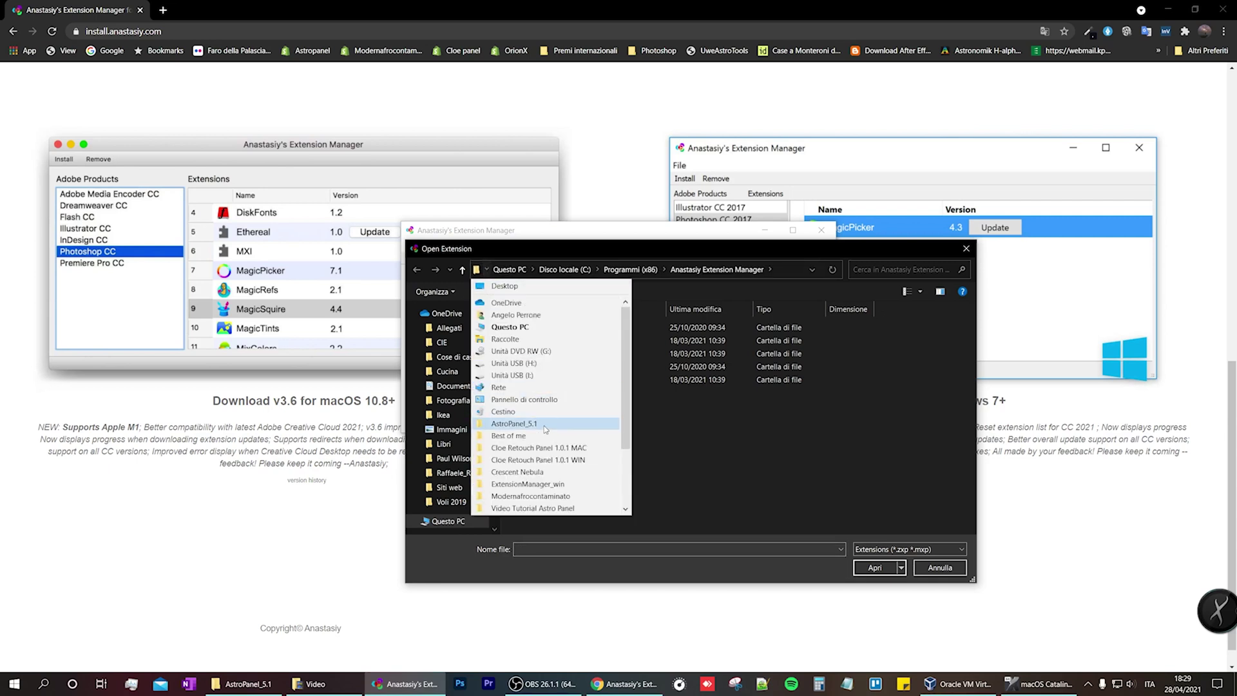
pyautogui.click(544, 424)
pyautogui.doubleClick(549, 328)
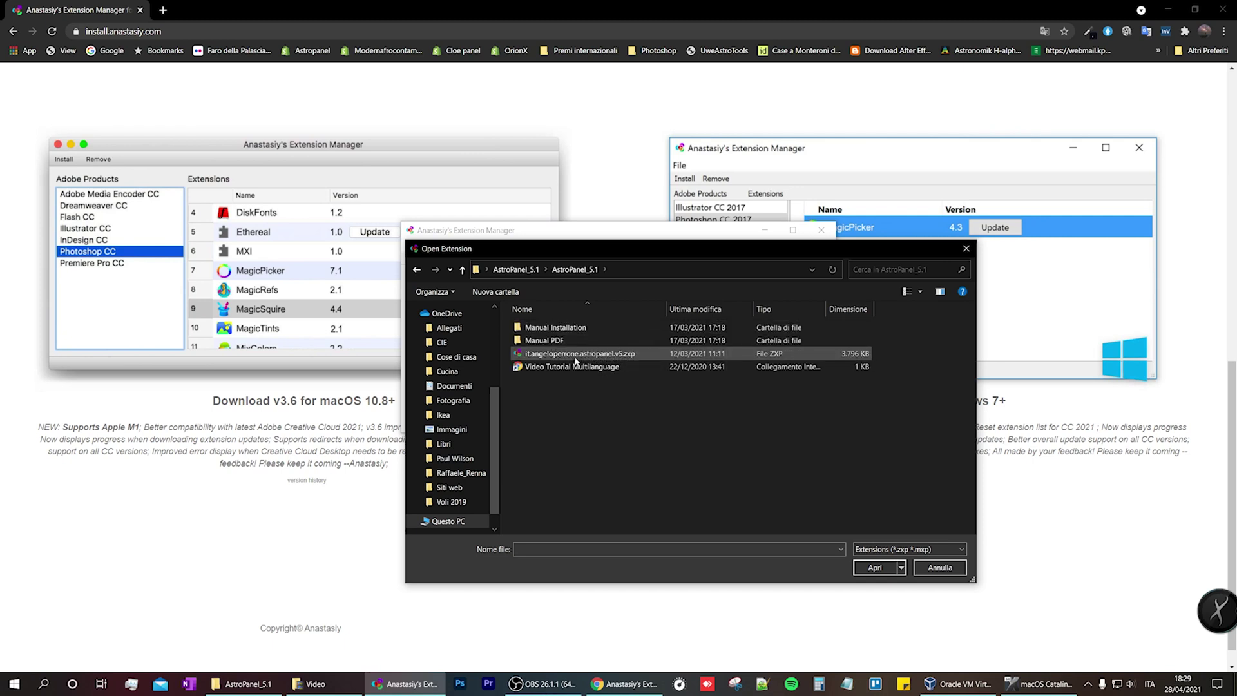
pyautogui.click(641, 357)
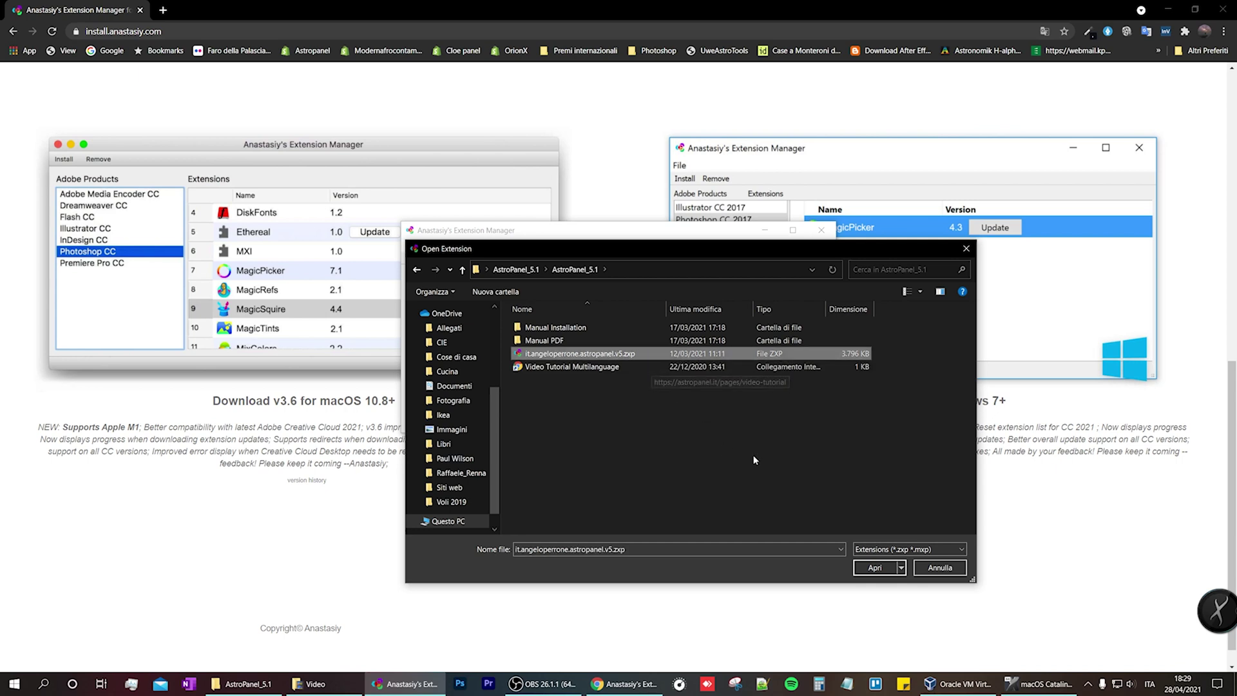
# Install the selected extension file, acknowledge the success message and launch Photoshop
pyautogui.click(876, 568)
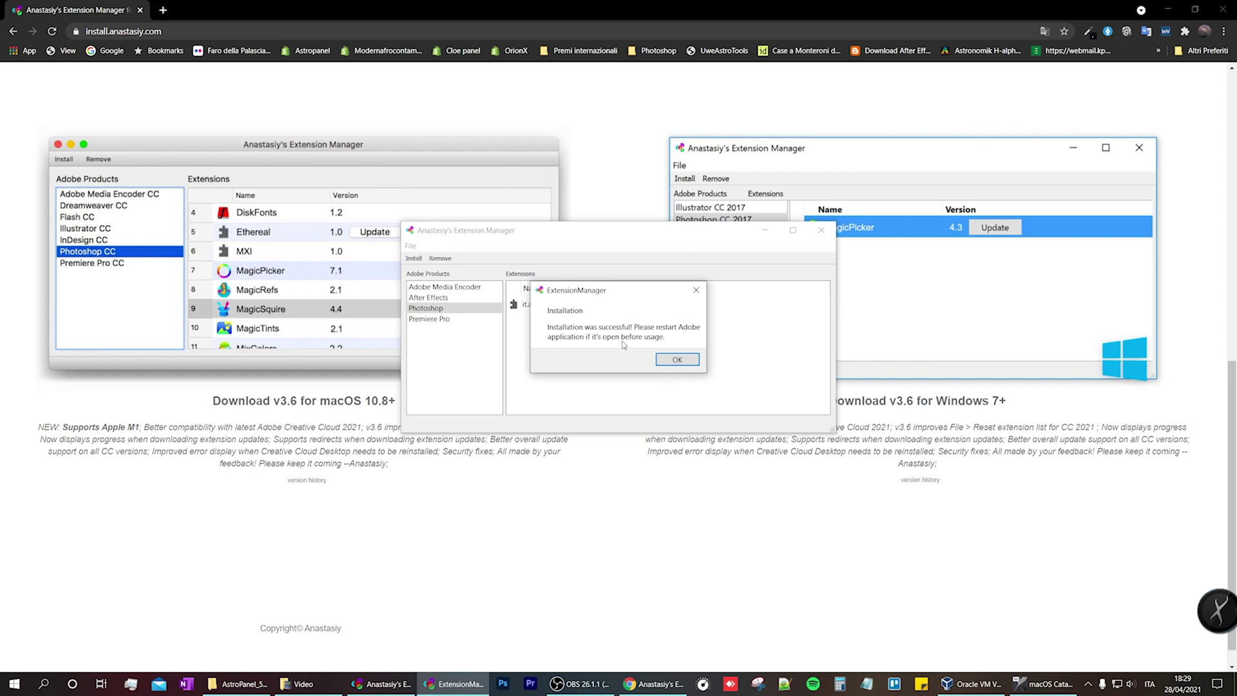
pyautogui.click(677, 360)
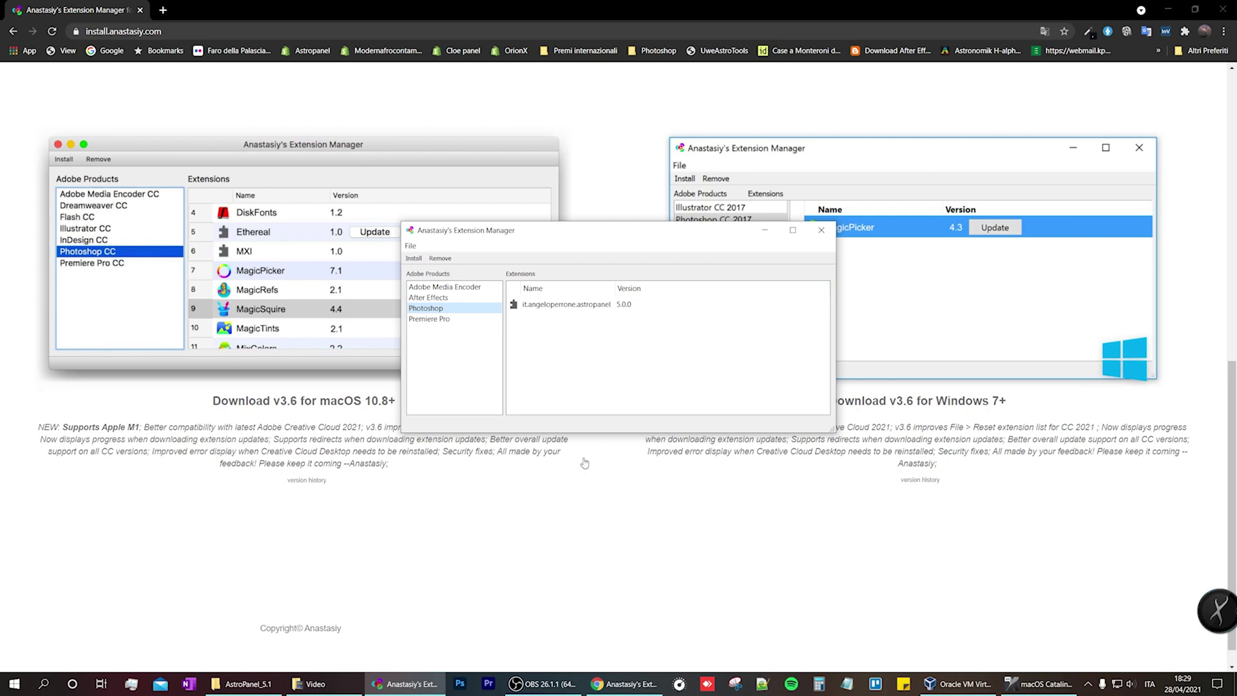
pyautogui.click(458, 683)
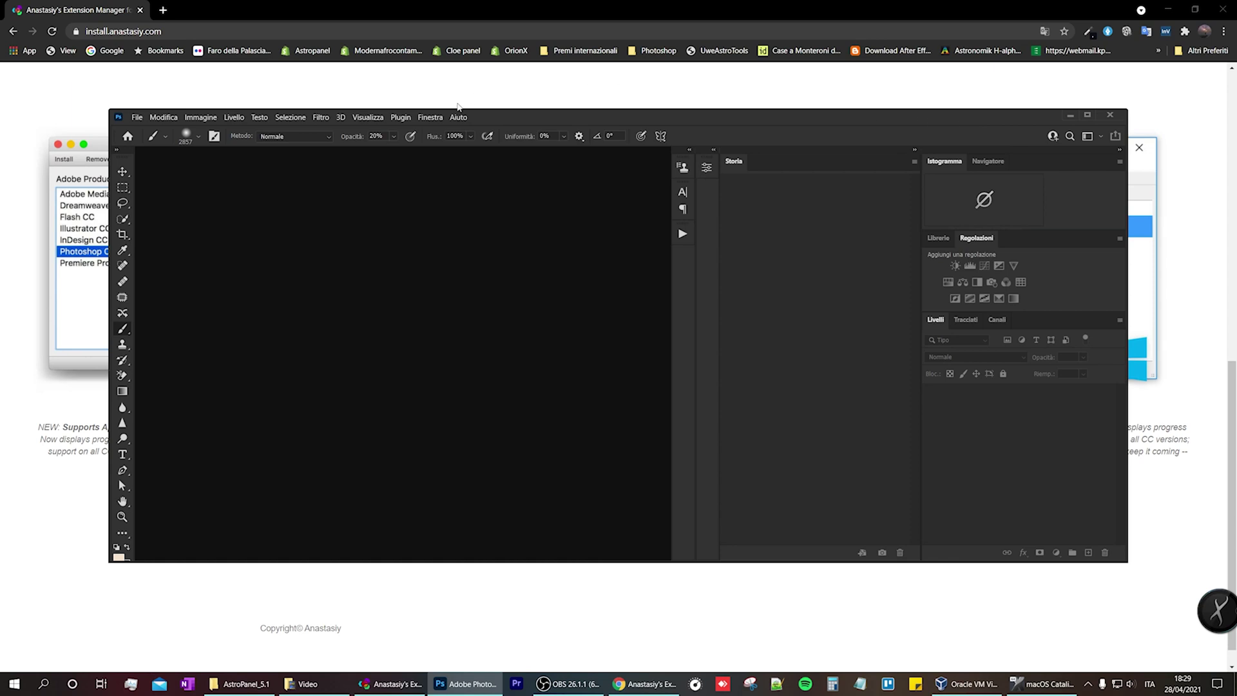
# Open AstroPanel v5.1 from Finestra > Estensioni (precedenti), then close Photoshop and the manager, returning to Explorer
pyautogui.click(432, 117)
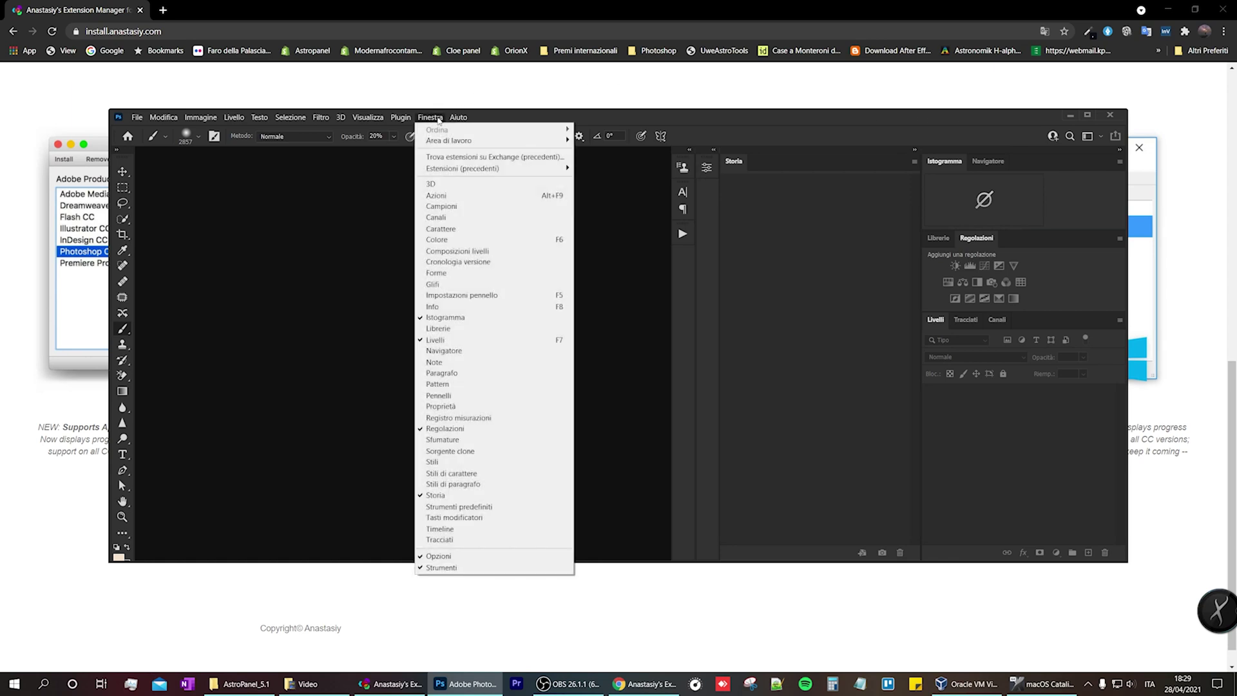
pyautogui.moveTo(464, 169)
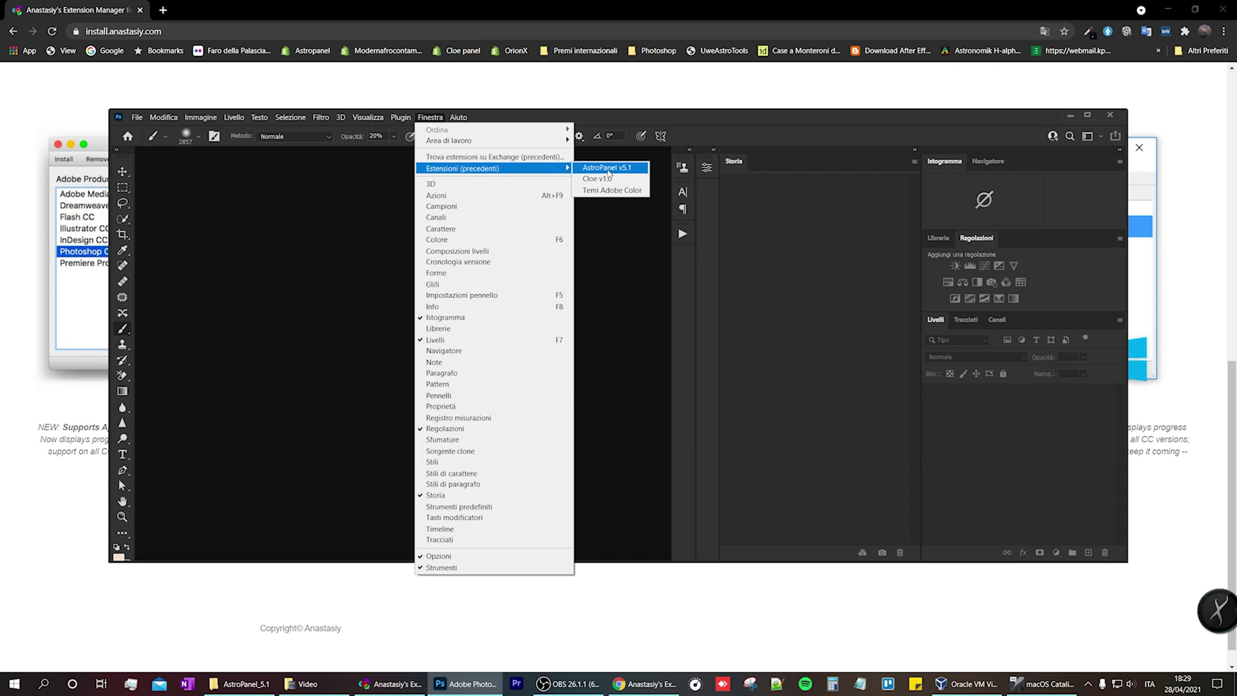
pyautogui.click(607, 168)
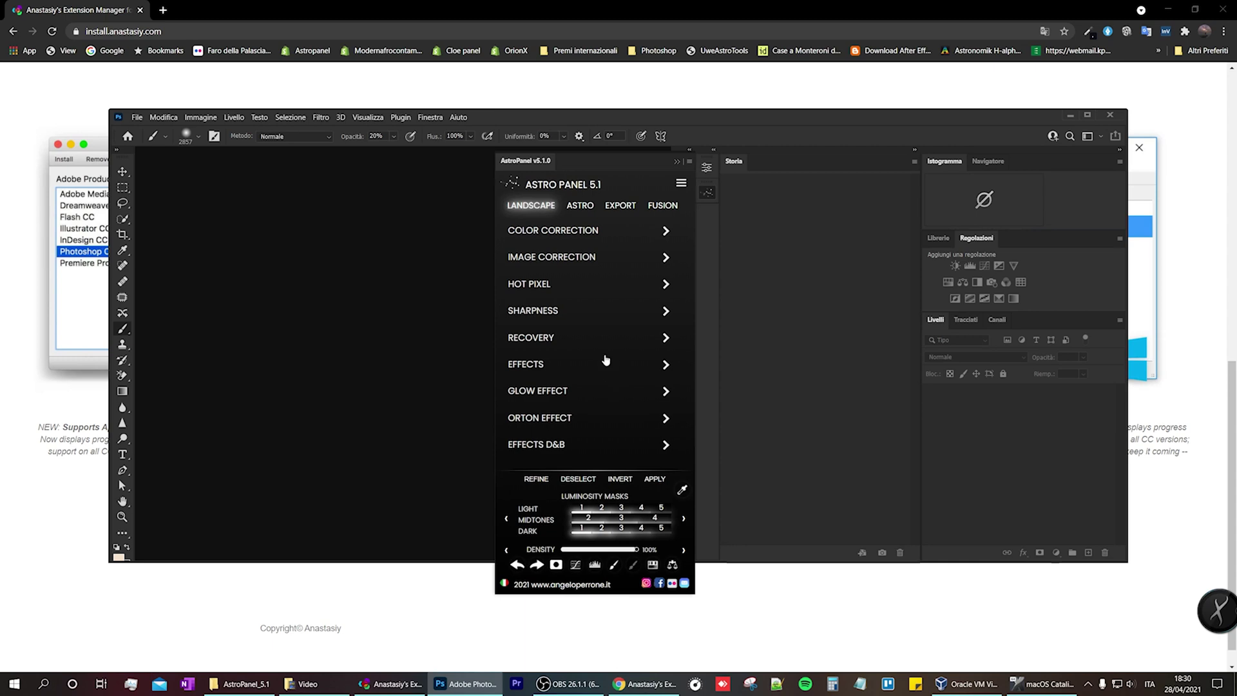
pyautogui.click(1114, 118)
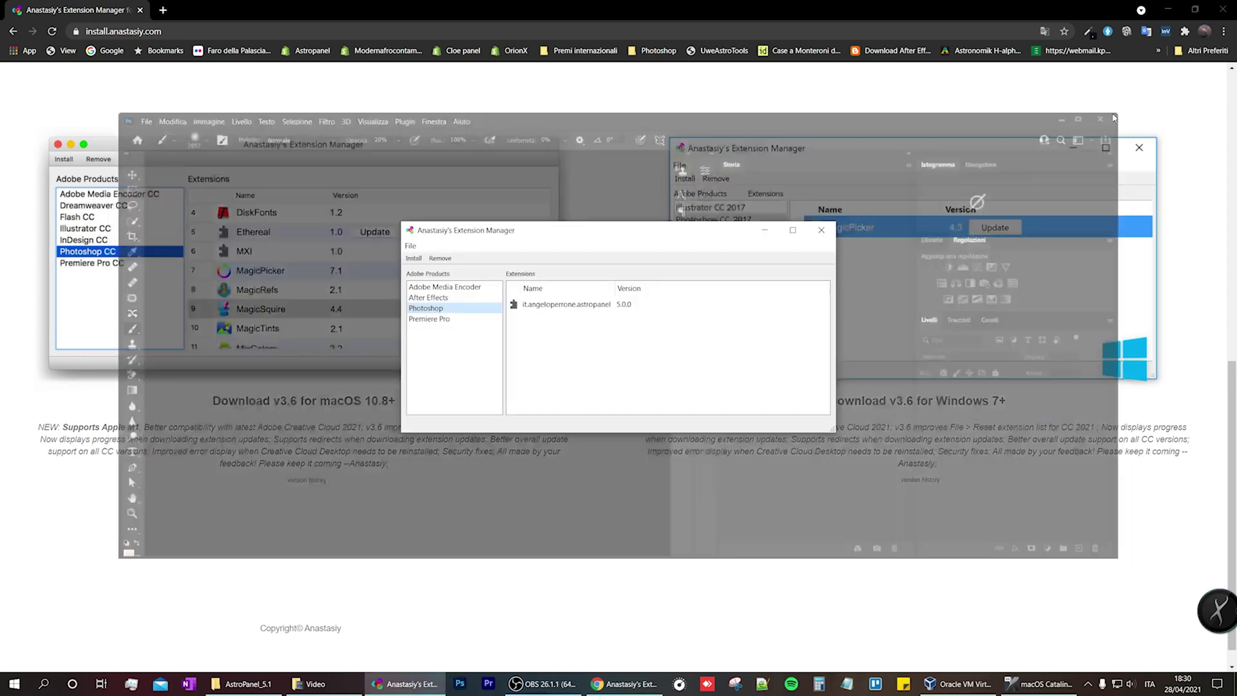
pyautogui.click(821, 230)
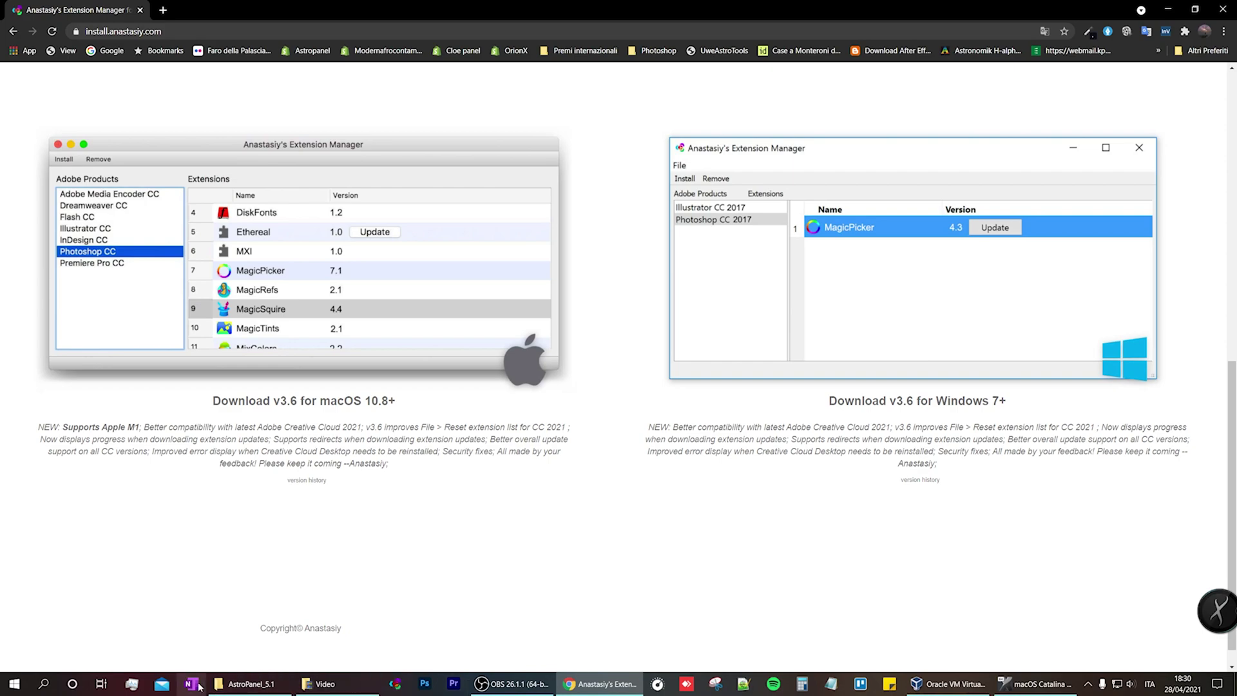
pyautogui.click(247, 684)
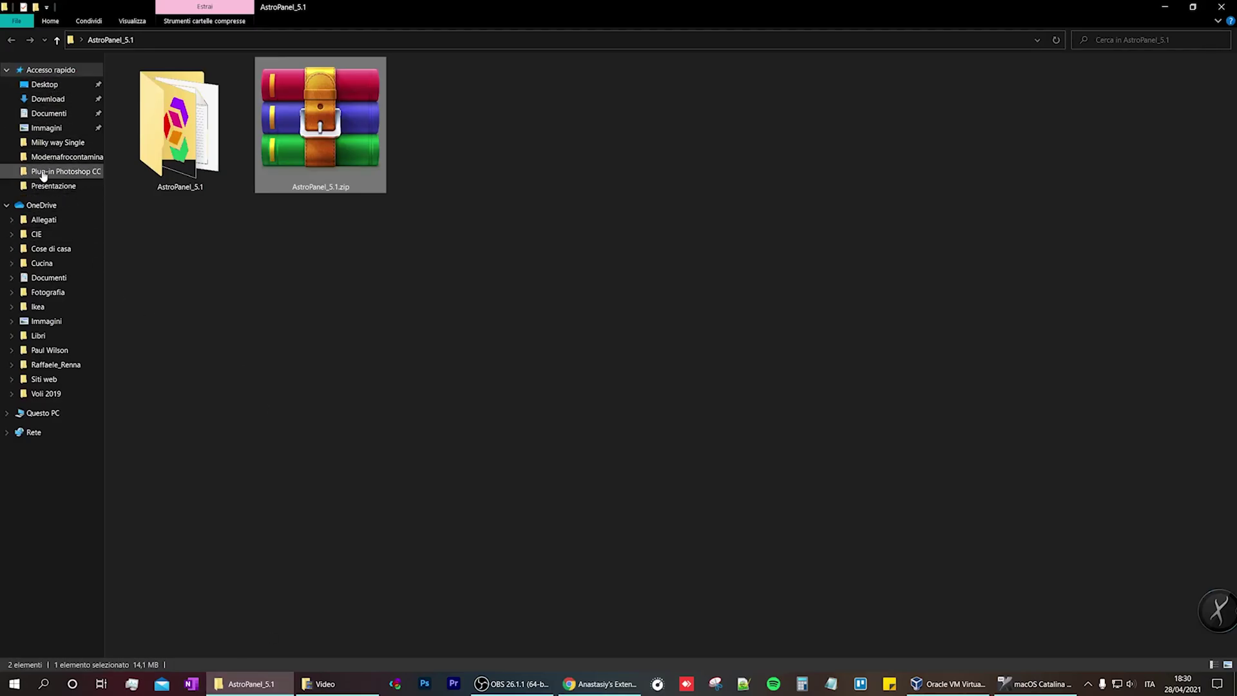
# Go into AstroPanel_5.1 > Manual Installation and select the it.angeloperrone.astropanel folder
pyautogui.doubleClick(176, 152)
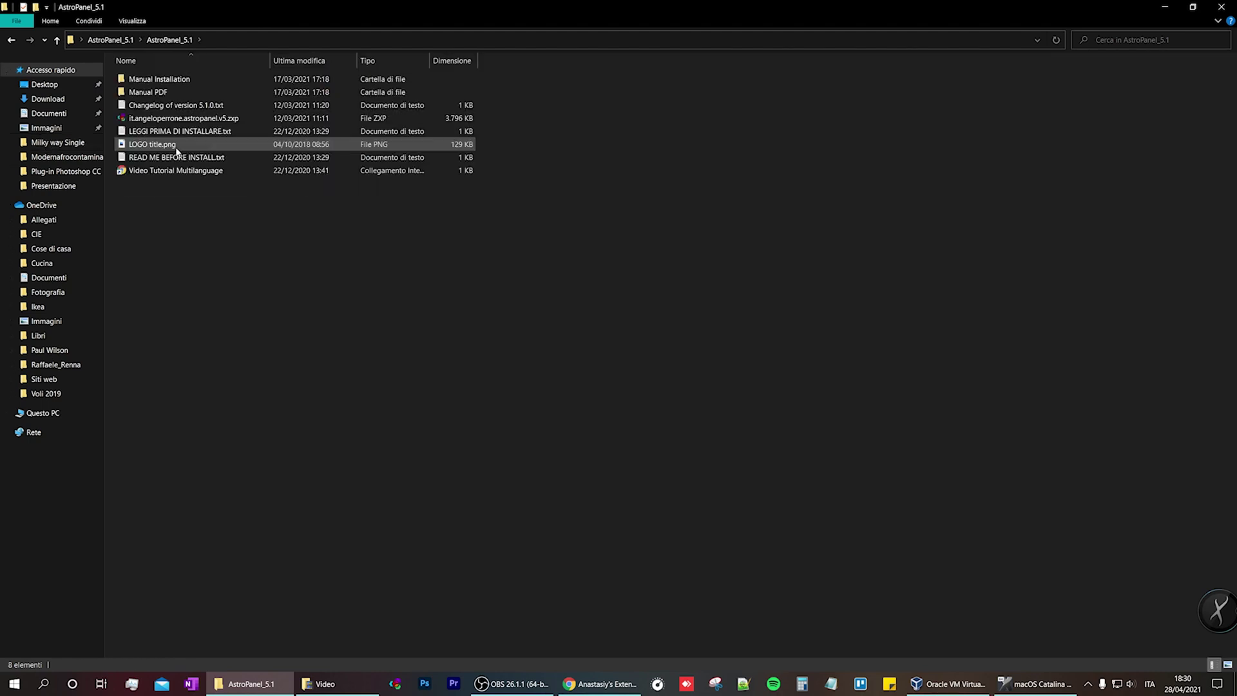
pyautogui.click(190, 83)
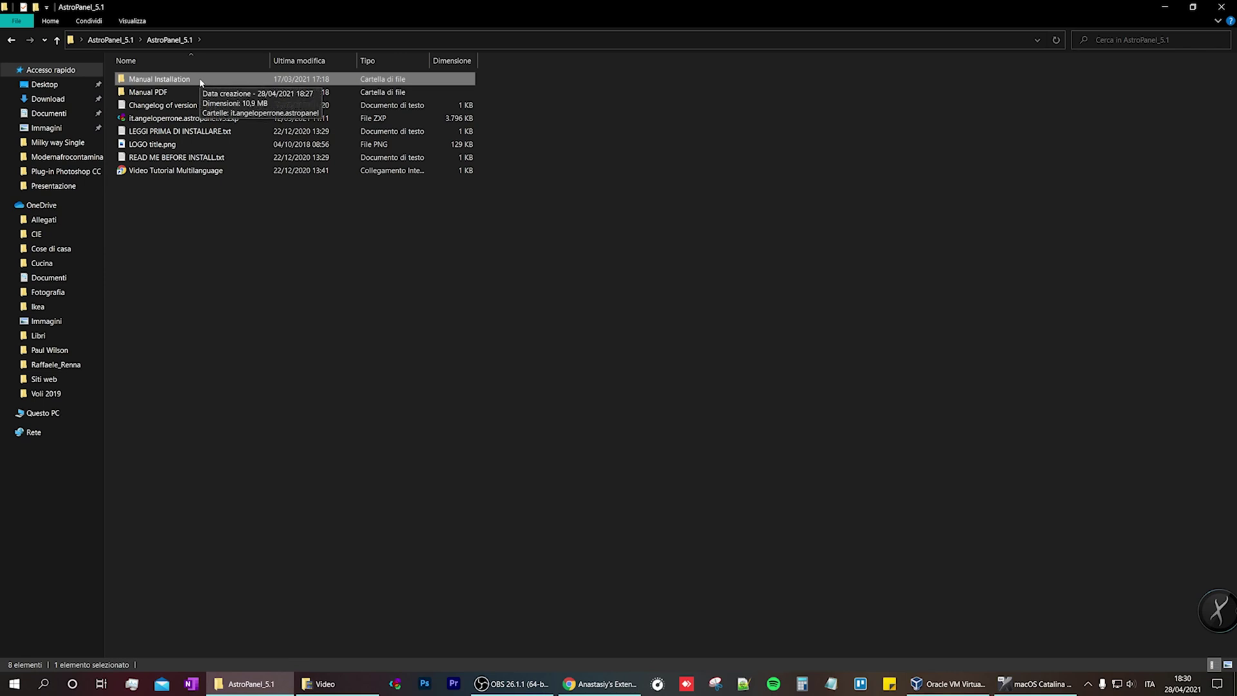
pyautogui.doubleClick(201, 83)
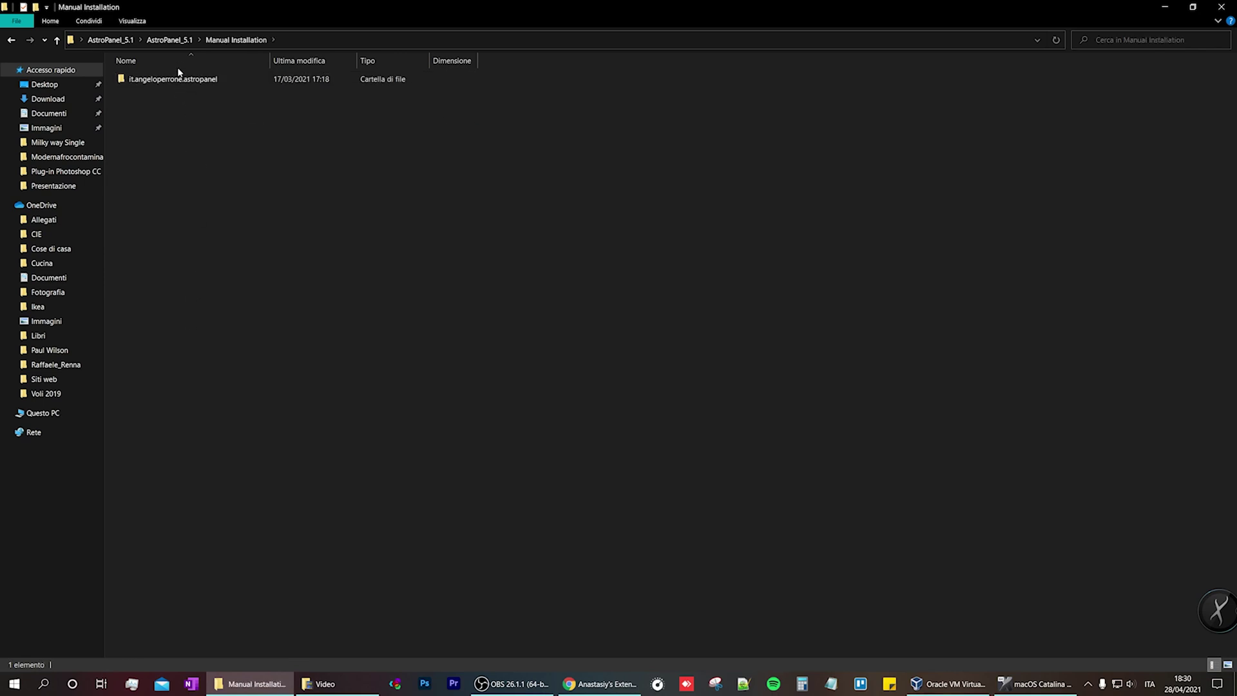
pyautogui.click(186, 79)
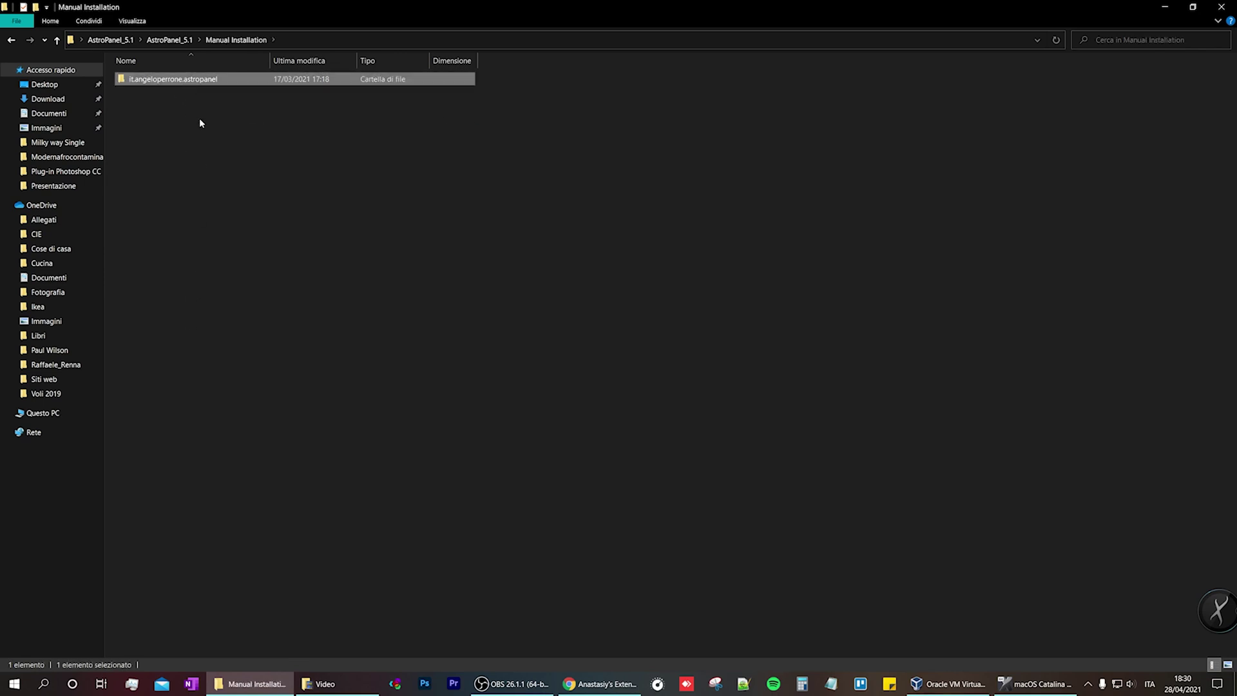
pyautogui.rightClick(194, 83)
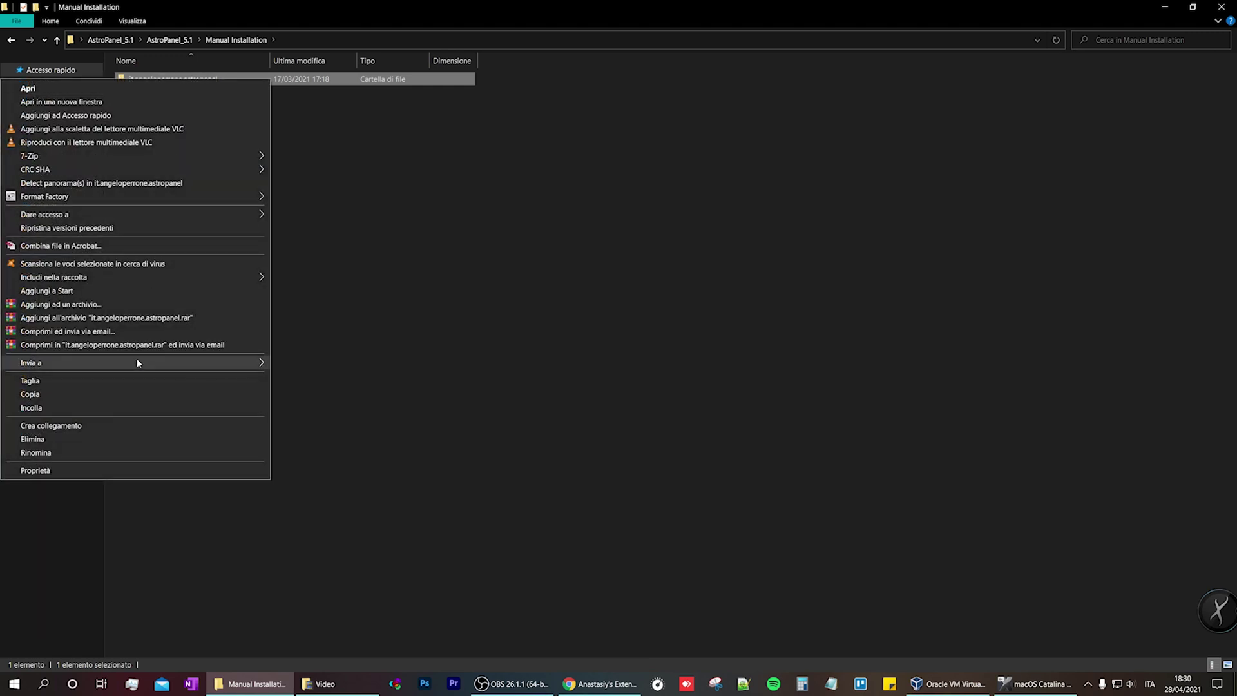
pyautogui.click(147, 394)
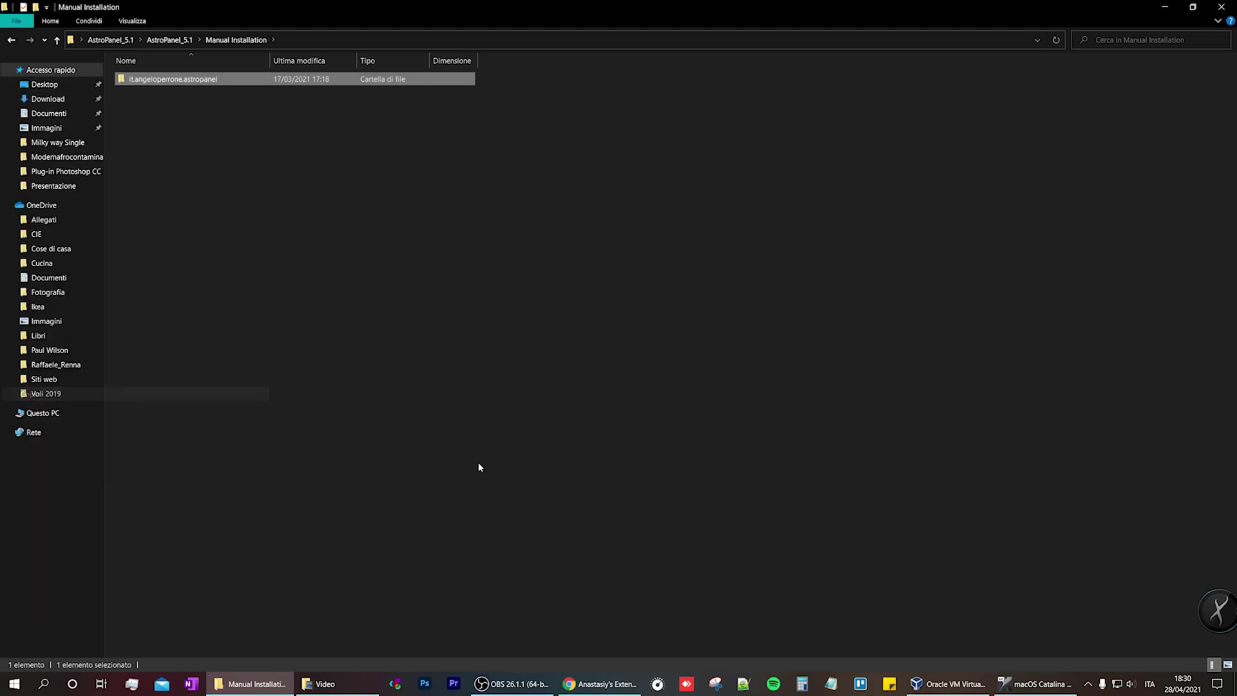
# Navigate to C:\Programmi (x86)\Common Files\Adobe\CEP\extensions and select the old it.angeloperrone.astropanel folder
pyautogui.click(454, 447)
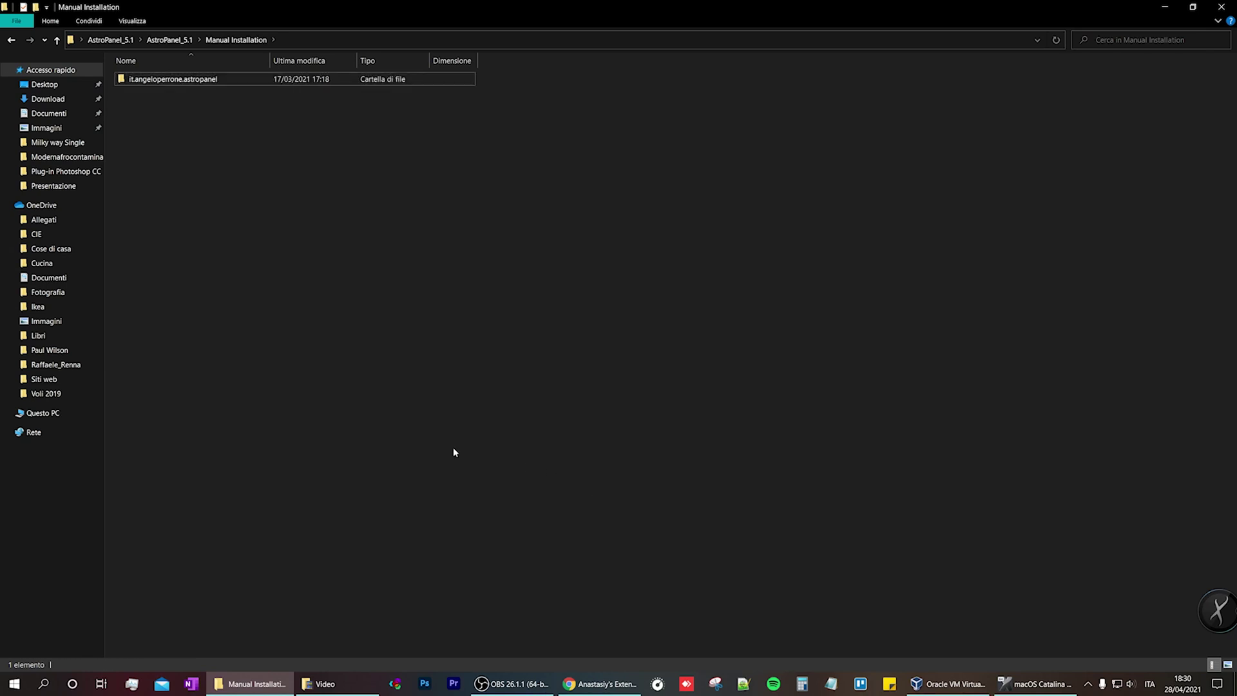
pyautogui.click(42, 414)
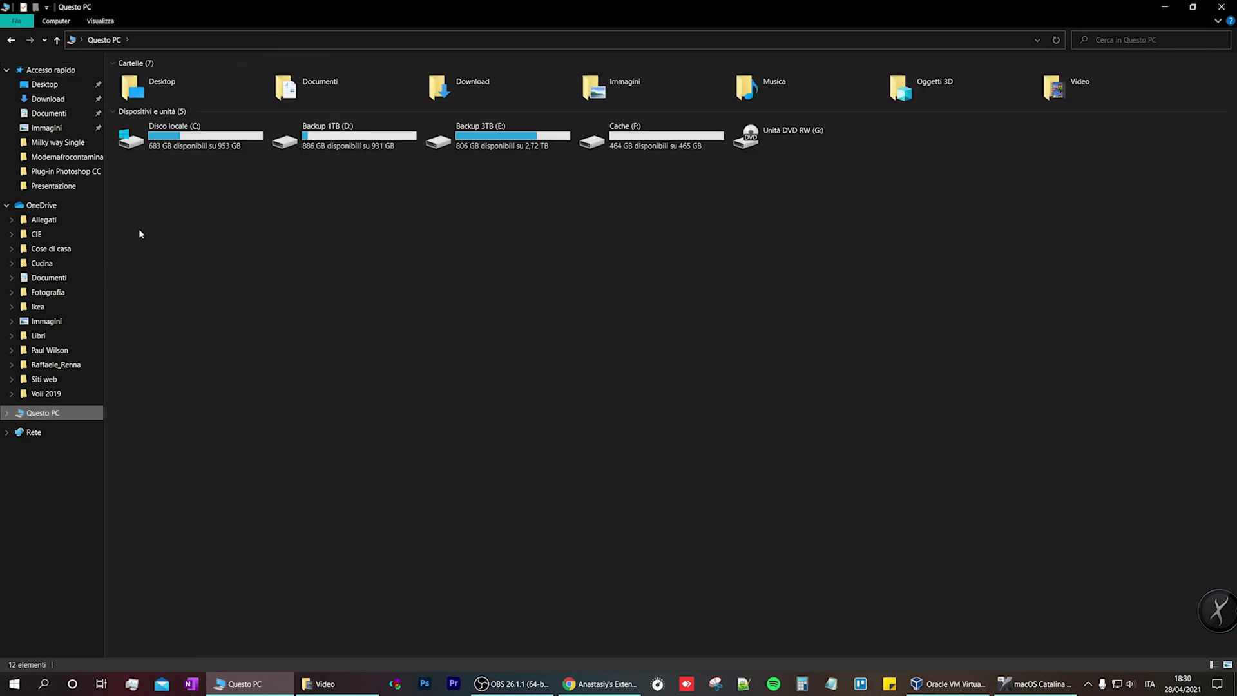
pyautogui.doubleClick(218, 140)
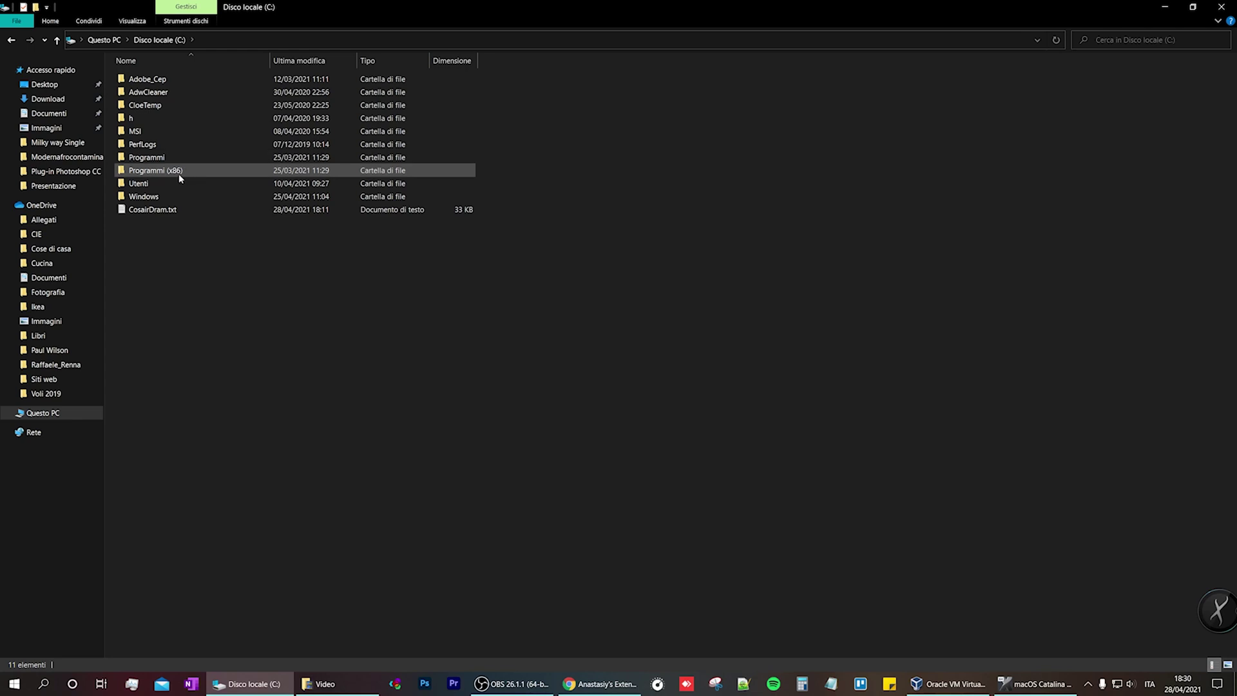
pyautogui.doubleClick(155, 170)
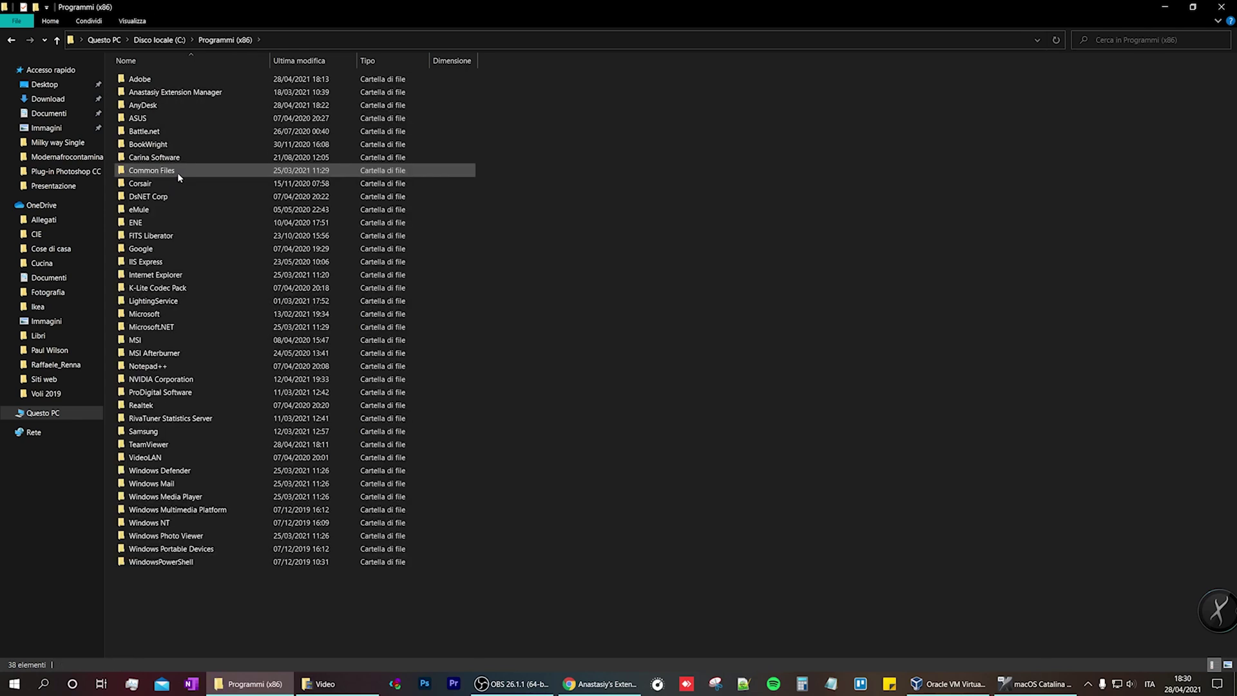
pyautogui.doubleClick(148, 173)
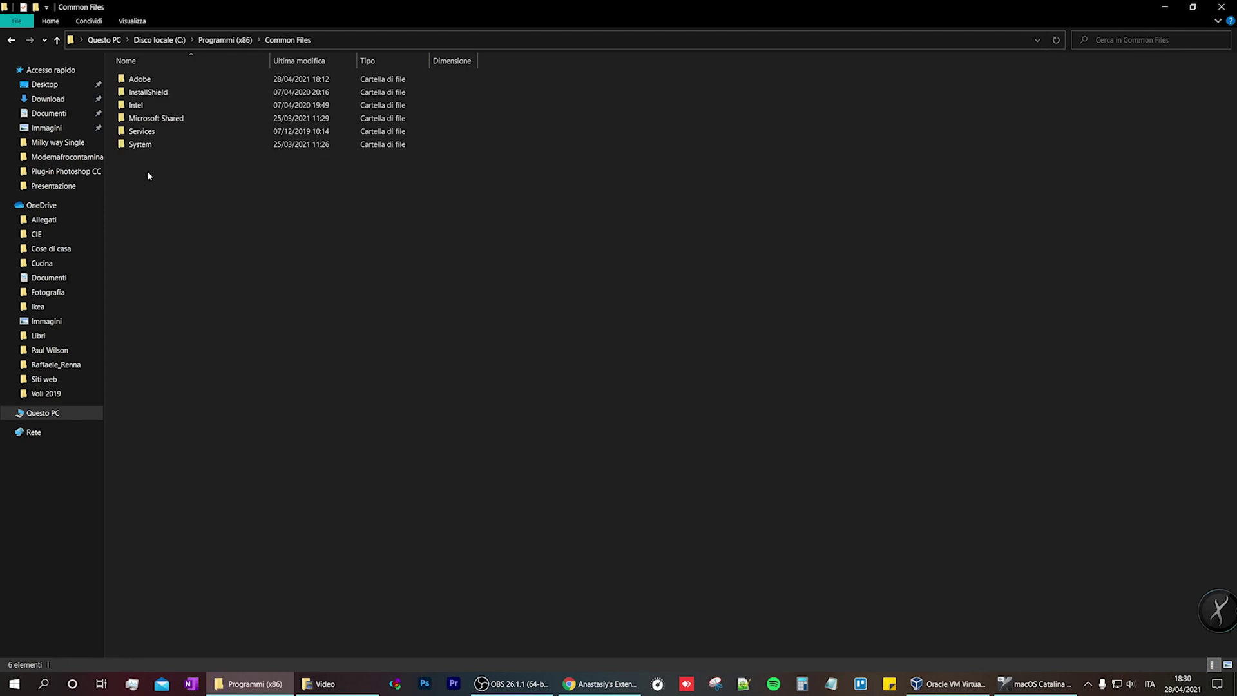
pyautogui.doubleClick(142, 85)
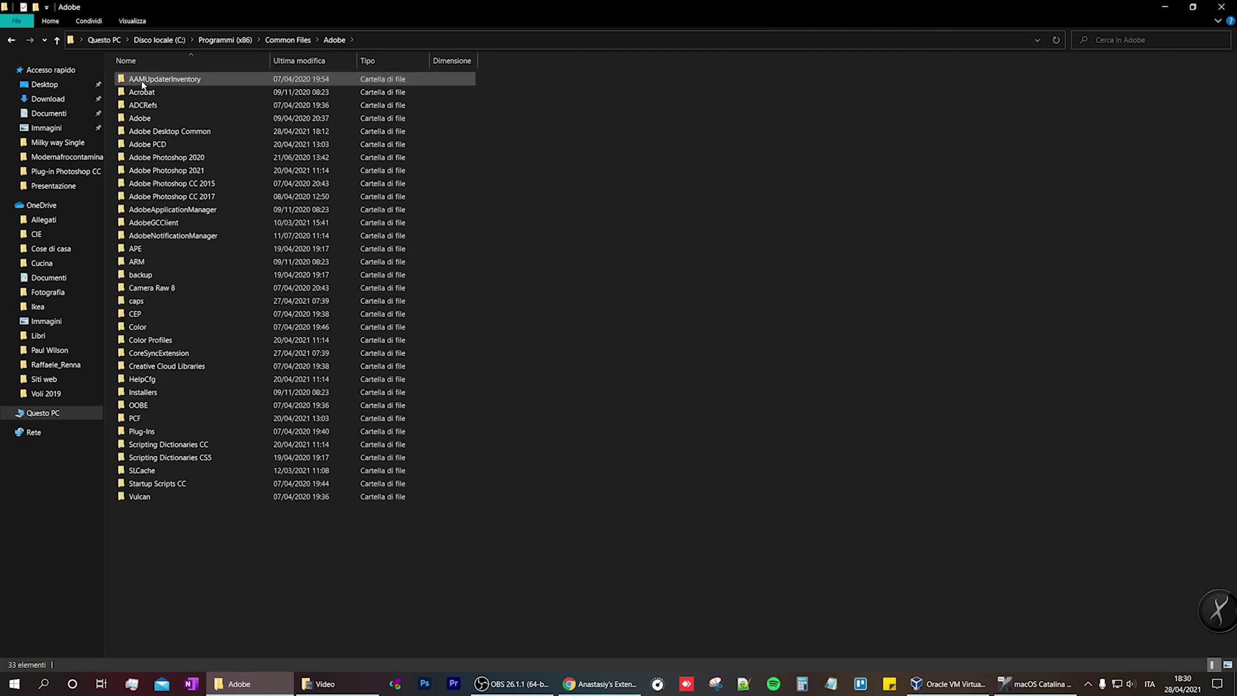
pyautogui.doubleClick(156, 313)
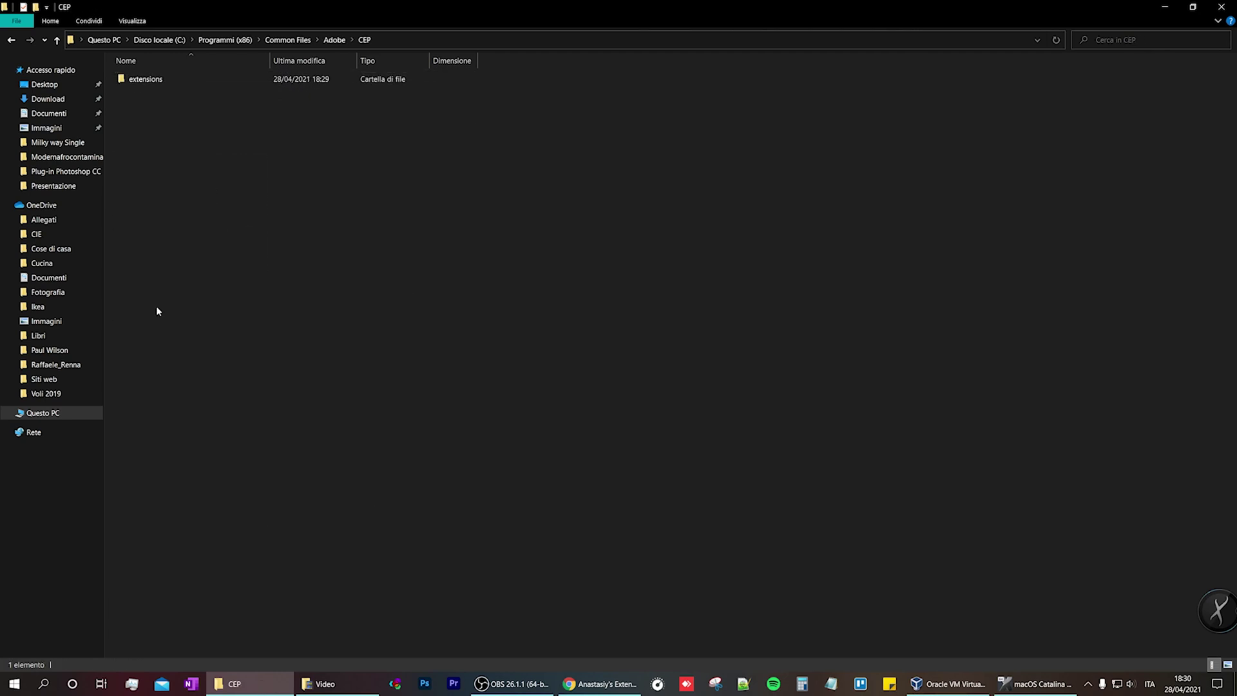
pyautogui.doubleClick(161, 82)
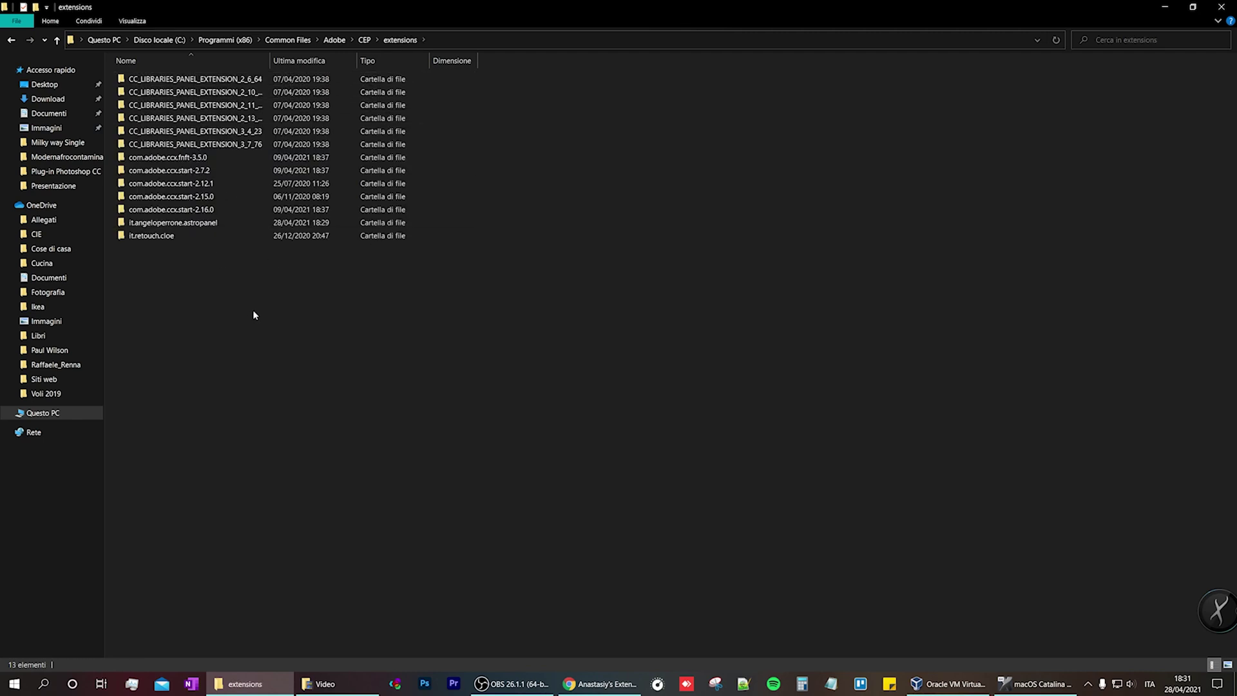
pyautogui.click(291, 226)
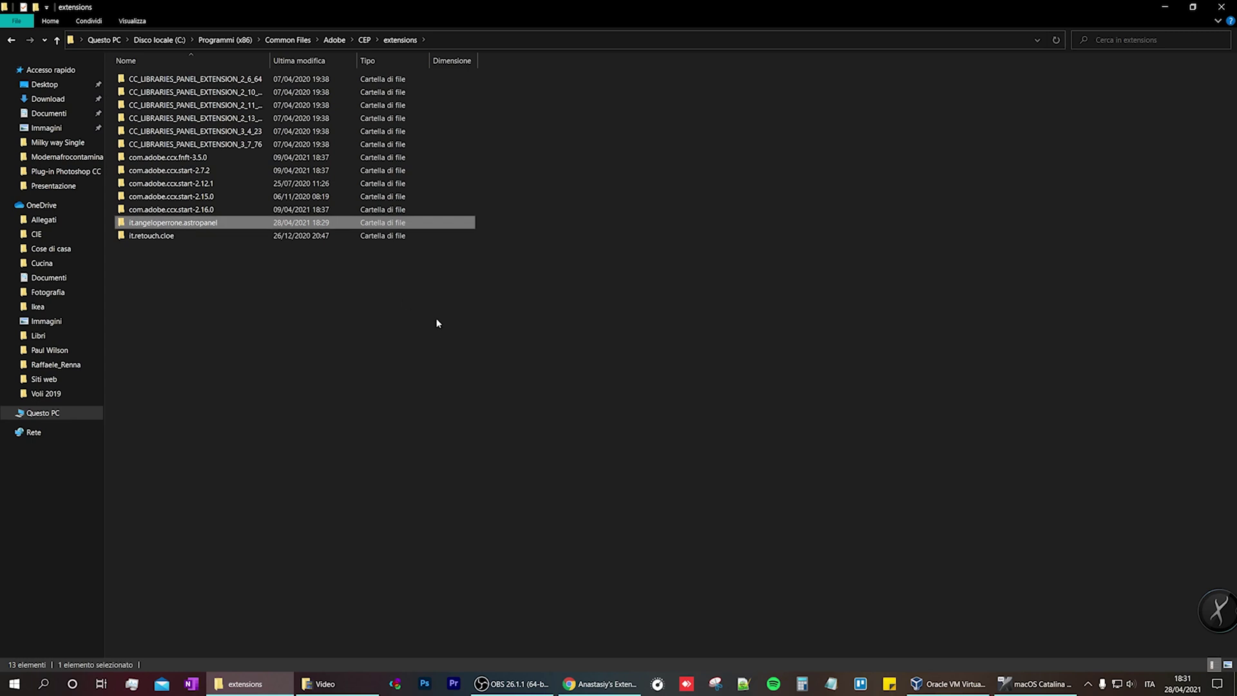
# Delete the old it.angeloperrone.astropanel folder and paste the new copy, granting administrator permission both times
pyautogui.press('Delete')
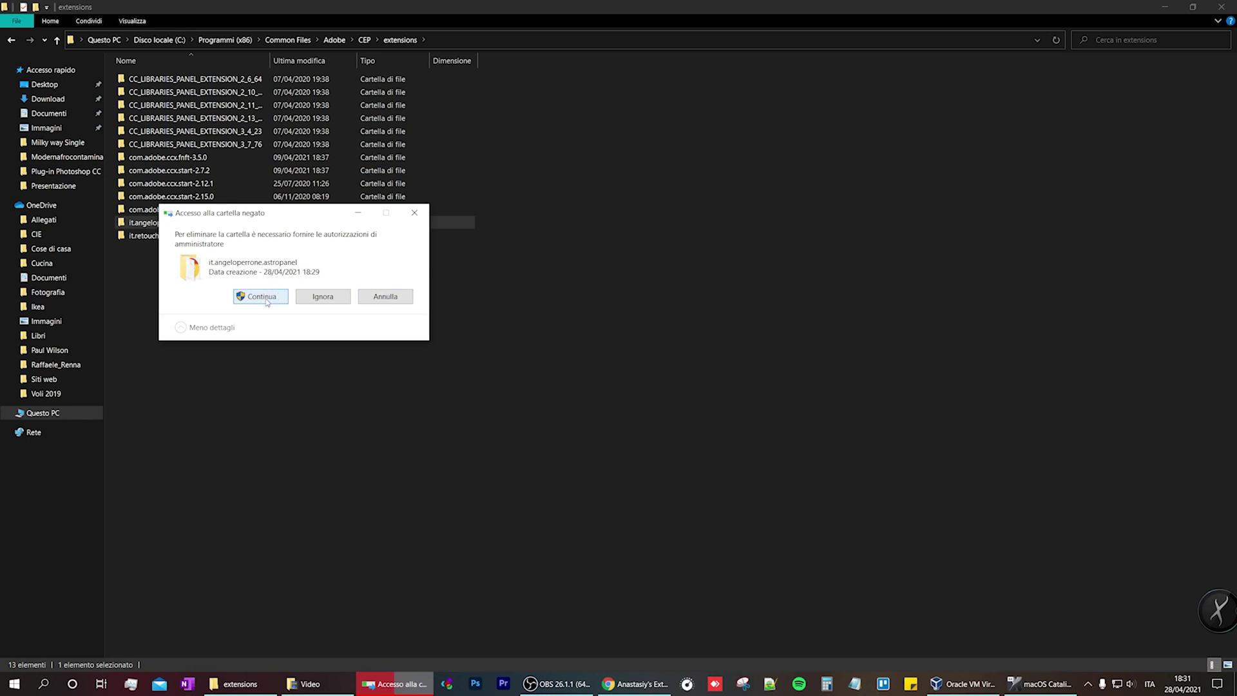
pyautogui.click(267, 299)
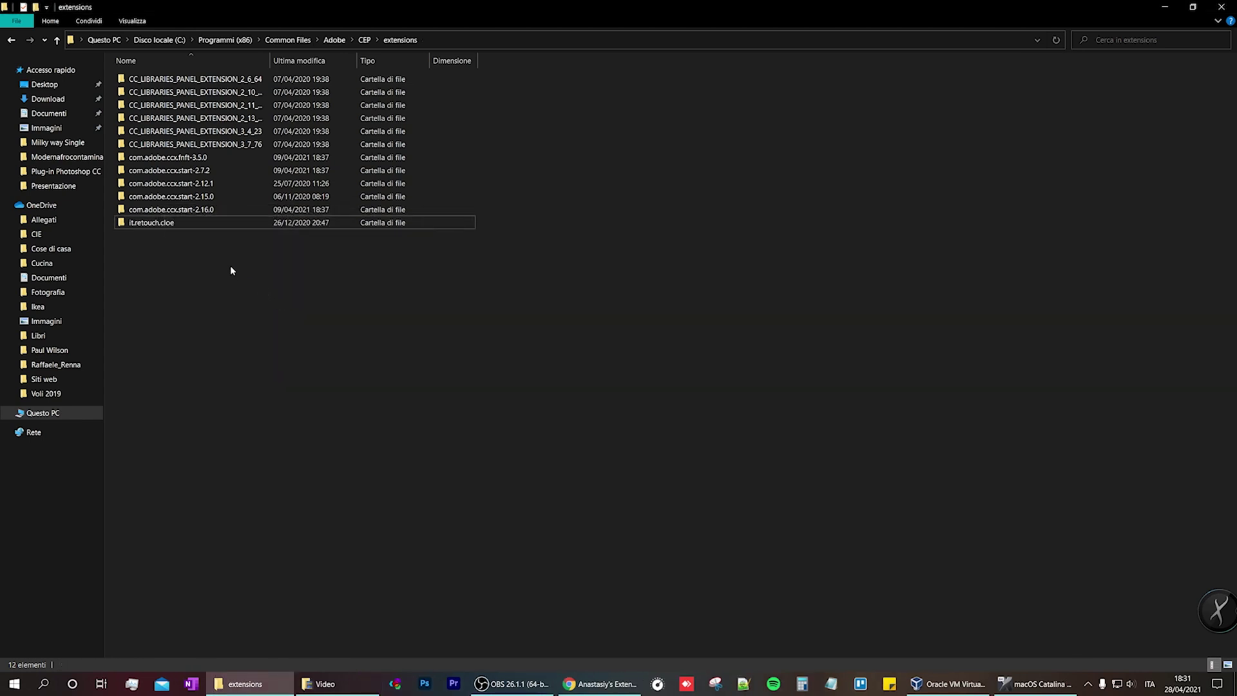
pyautogui.rightClick(230, 266)
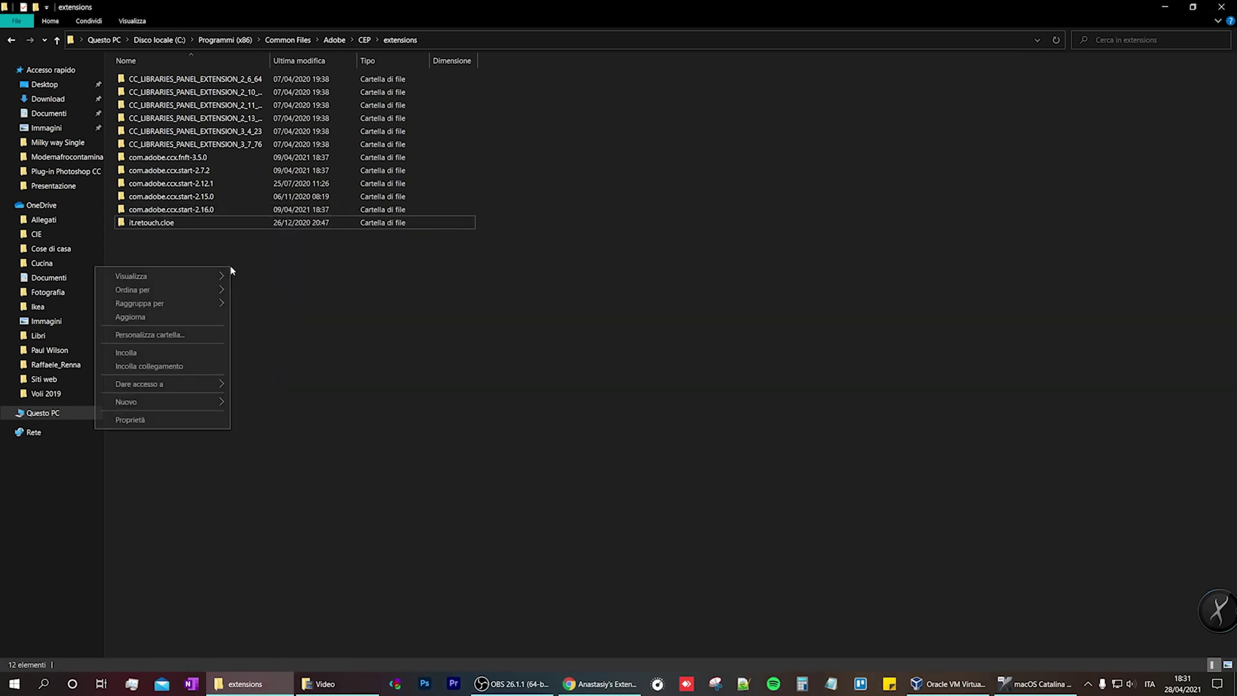
pyautogui.click(161, 355)
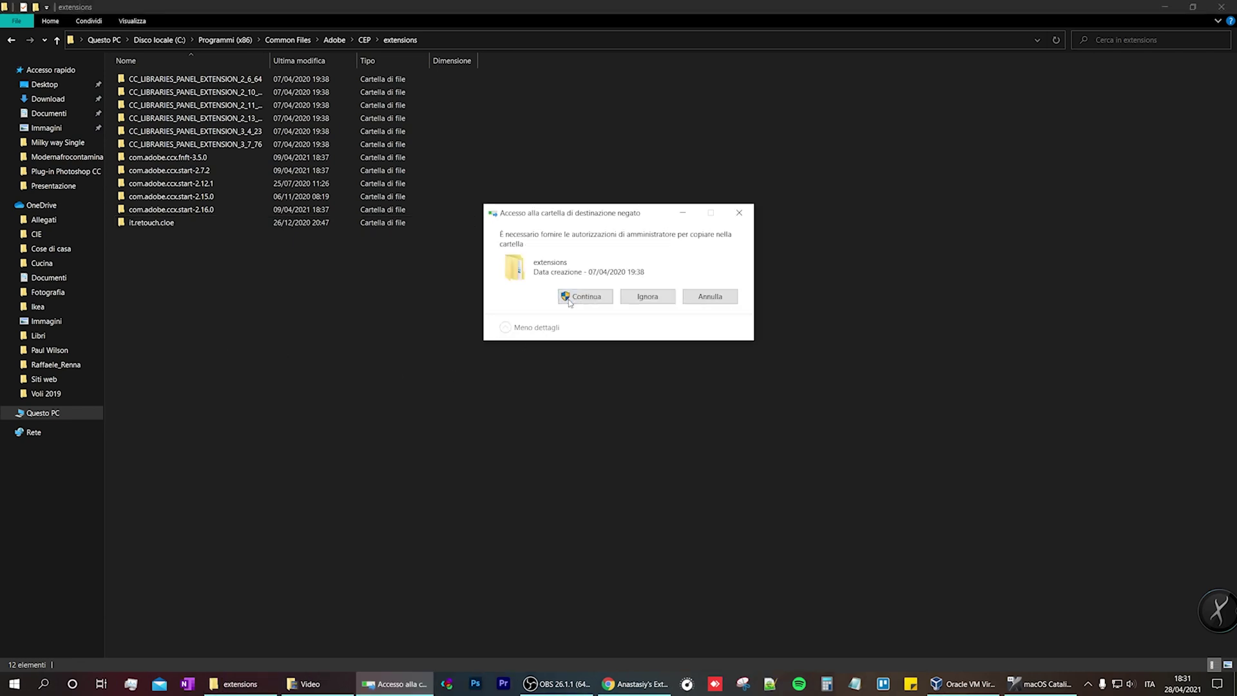
pyautogui.click(569, 298)
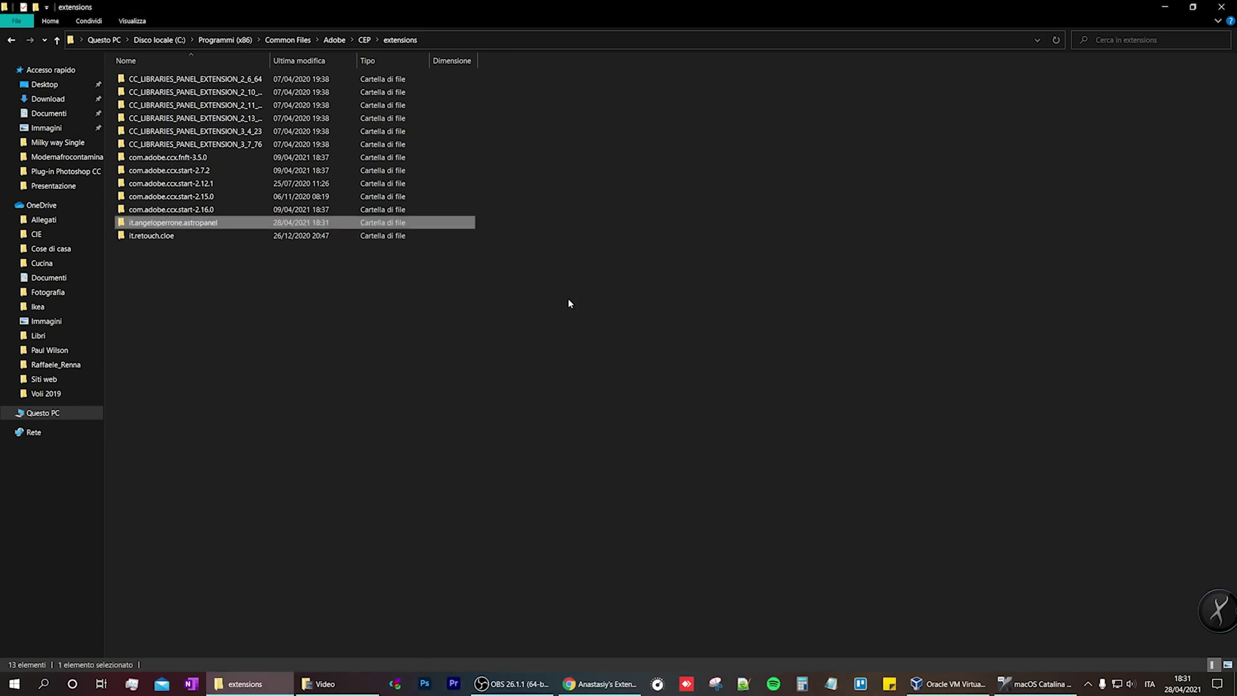
pyautogui.click(569, 303)
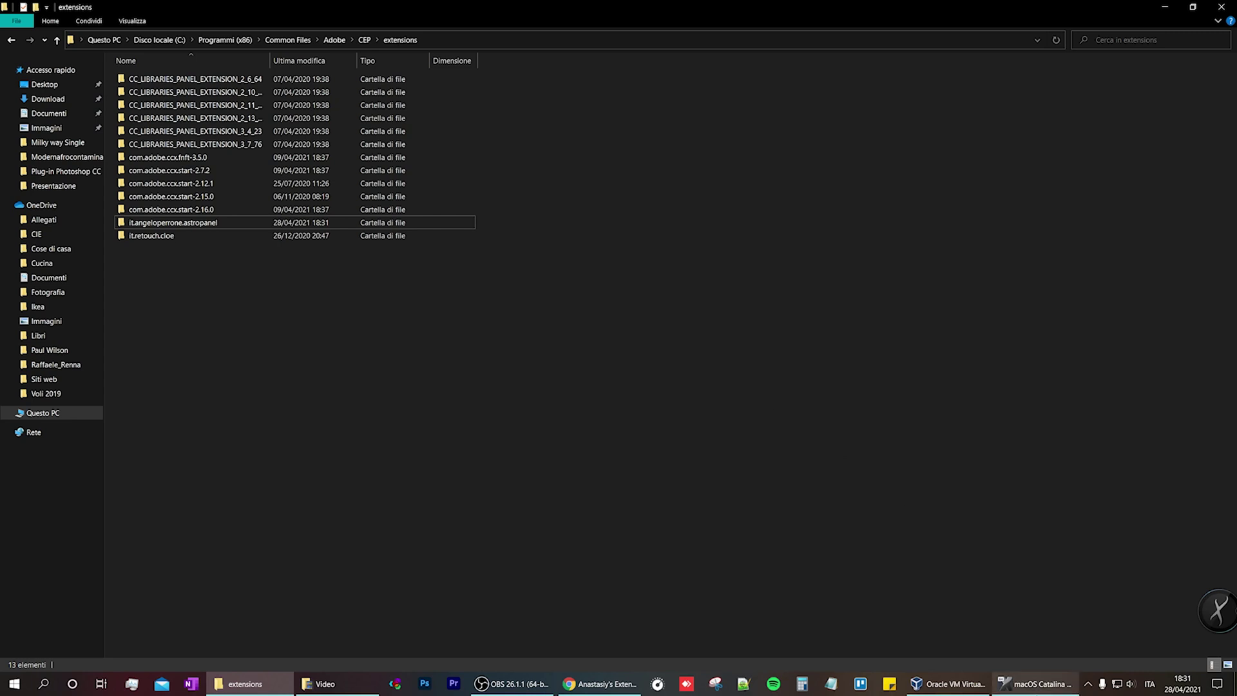
# In the macOS VM, copy it.angeloperrone.astropanel from the Manual Installation folder
pyautogui.click(1039, 683)
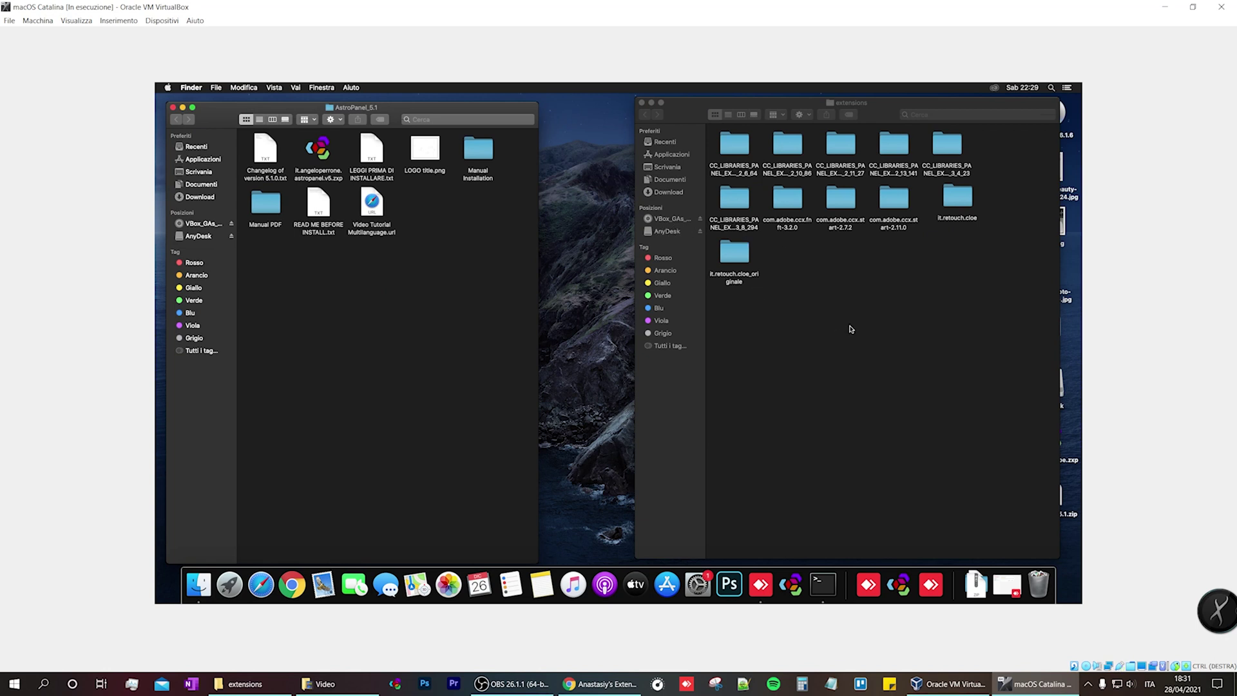
pyautogui.click(864, 107)
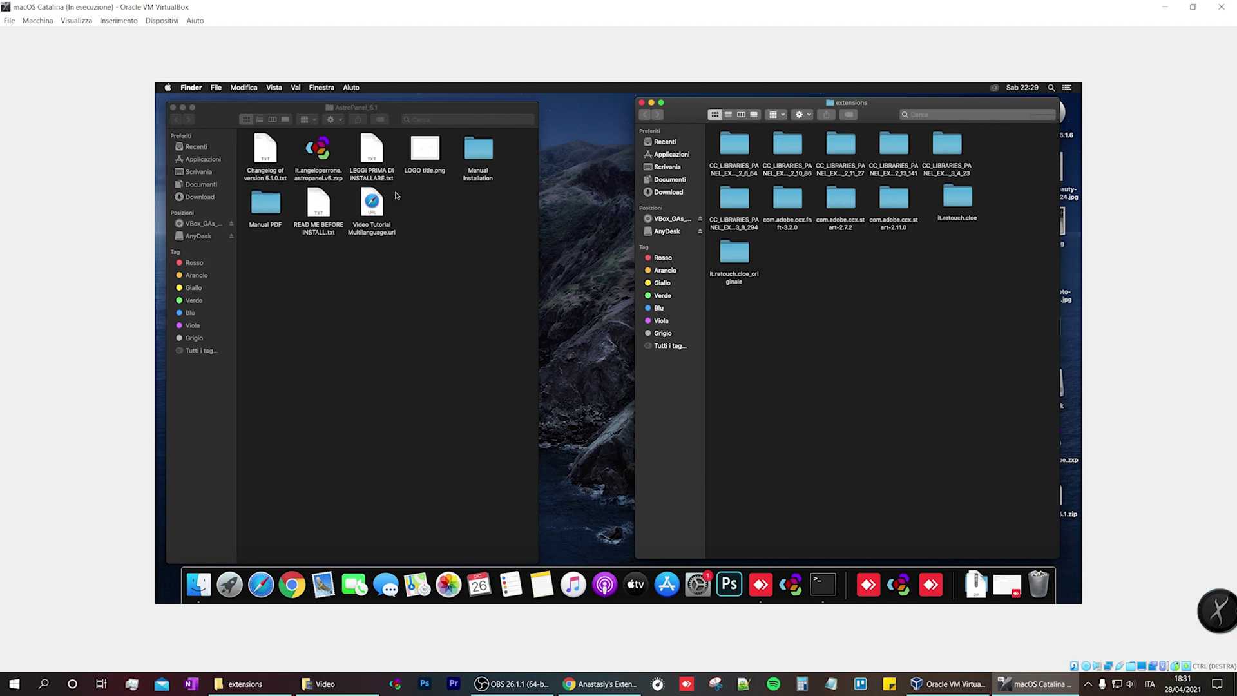
pyautogui.doubleClick(481, 164)
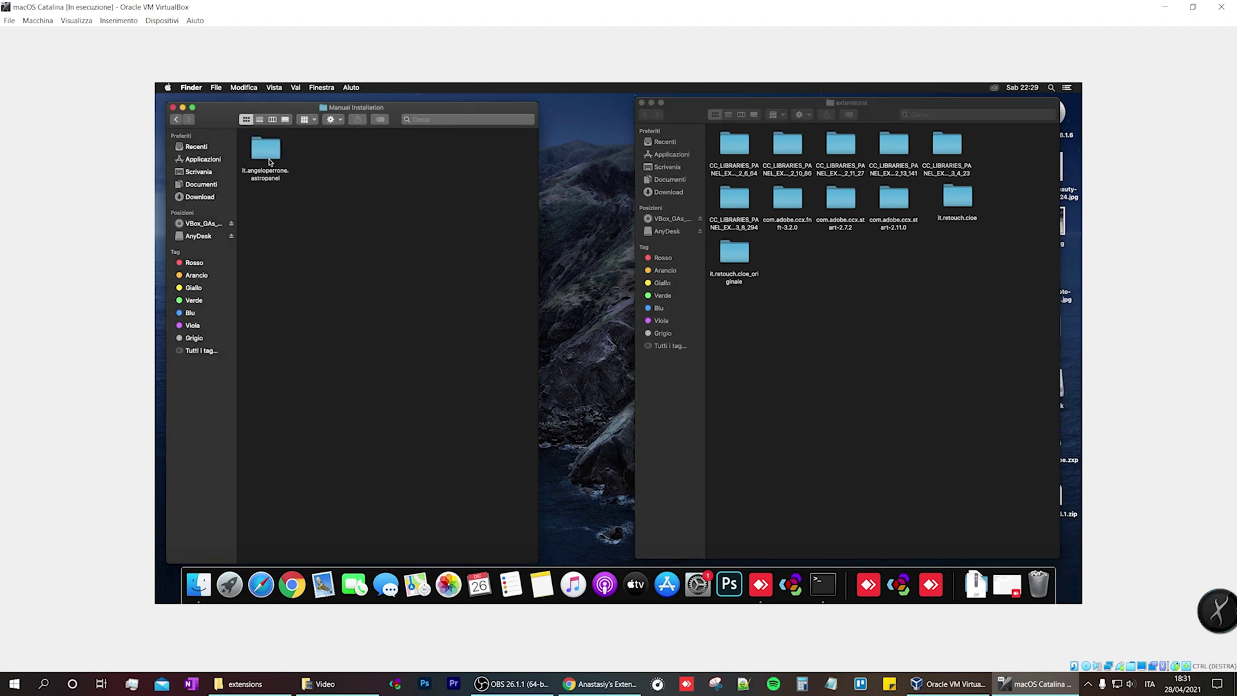
pyautogui.rightClick(269, 161)
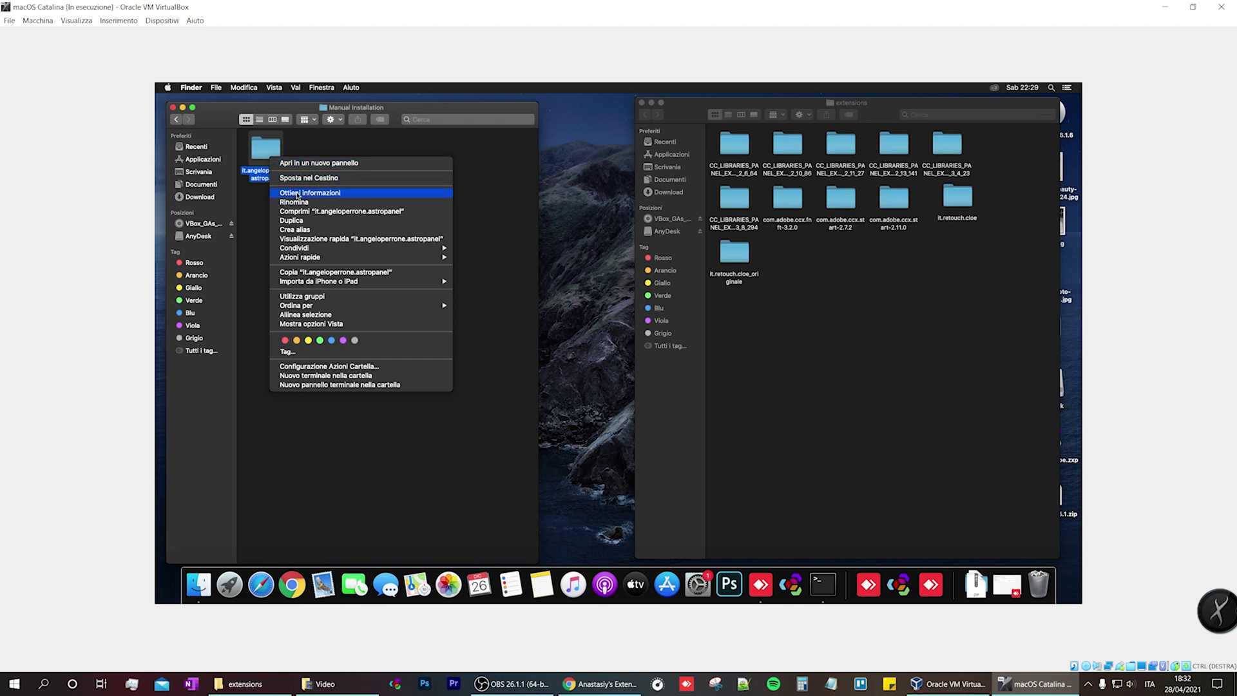
pyautogui.click(315, 274)
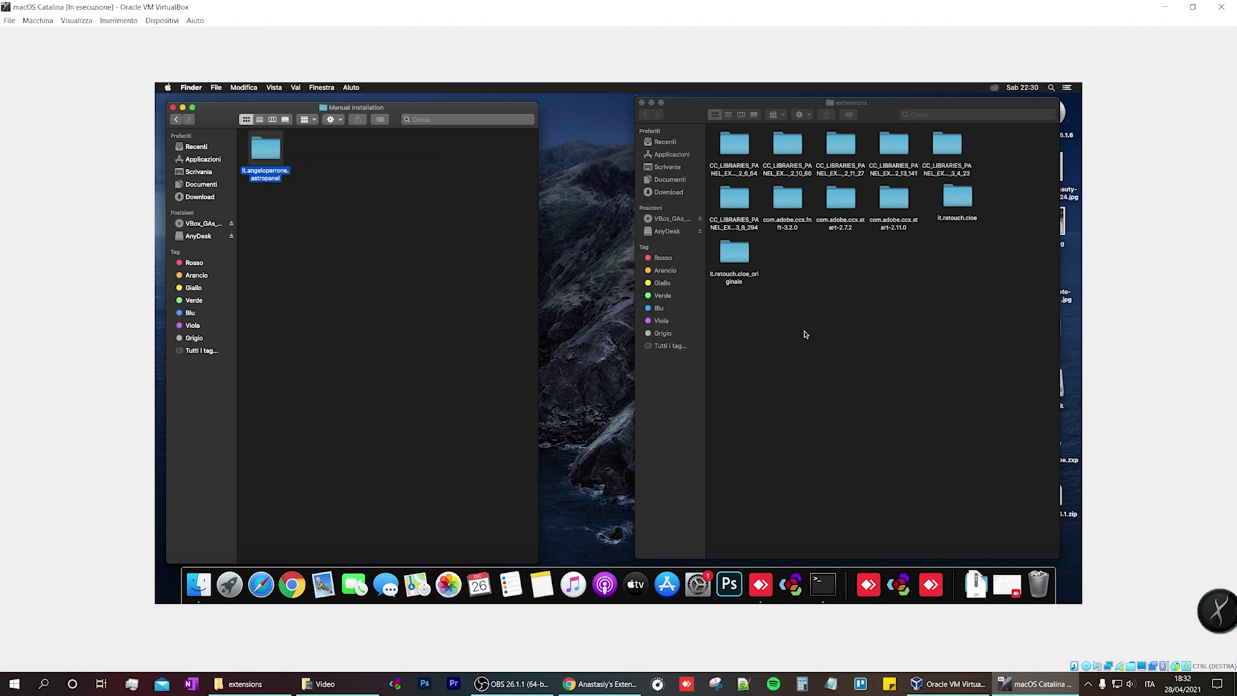
# Paste the folder into the macOS extensions folder with password authorisation, then return to the Chrome page
pyautogui.rightClick(827, 318)
pyautogui.click(877, 353)
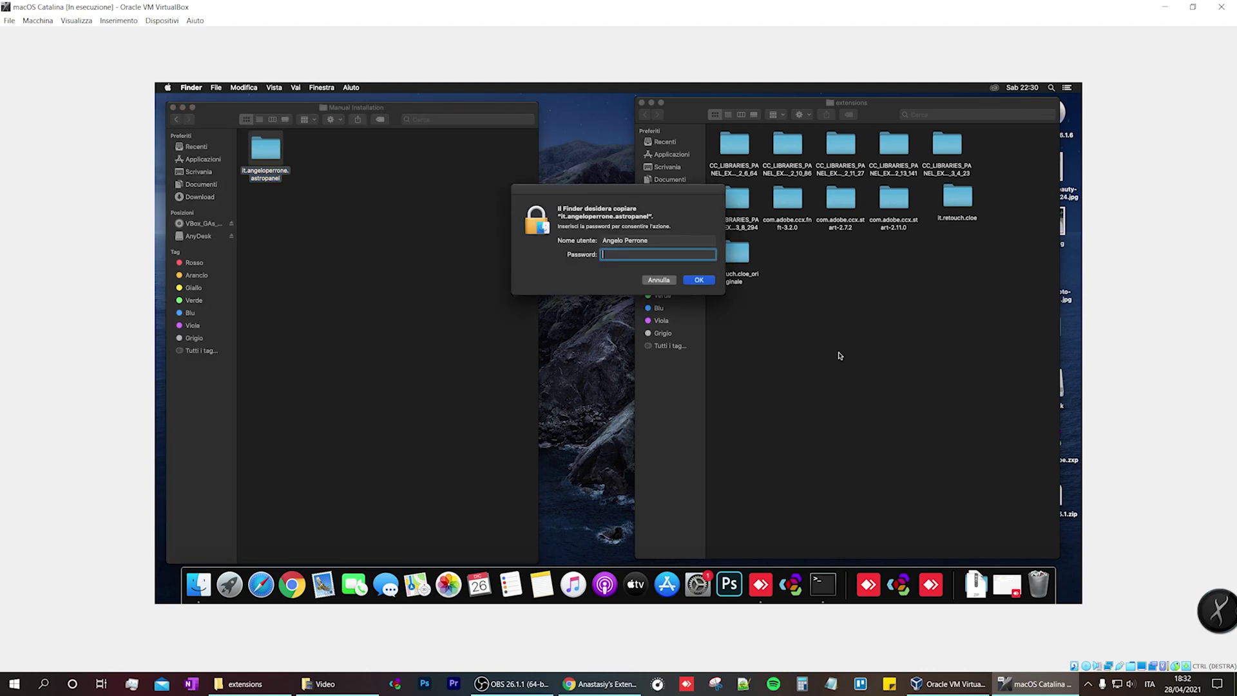
pyautogui.press('Return')
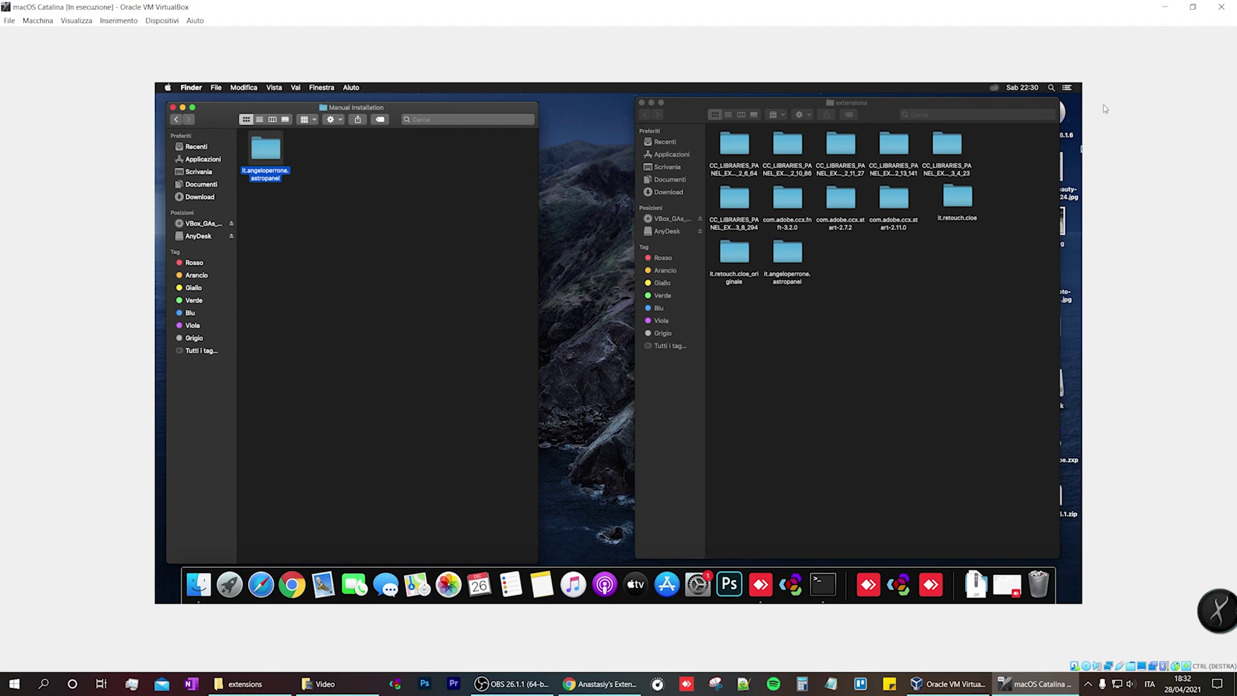
pyautogui.click(1165, 8)
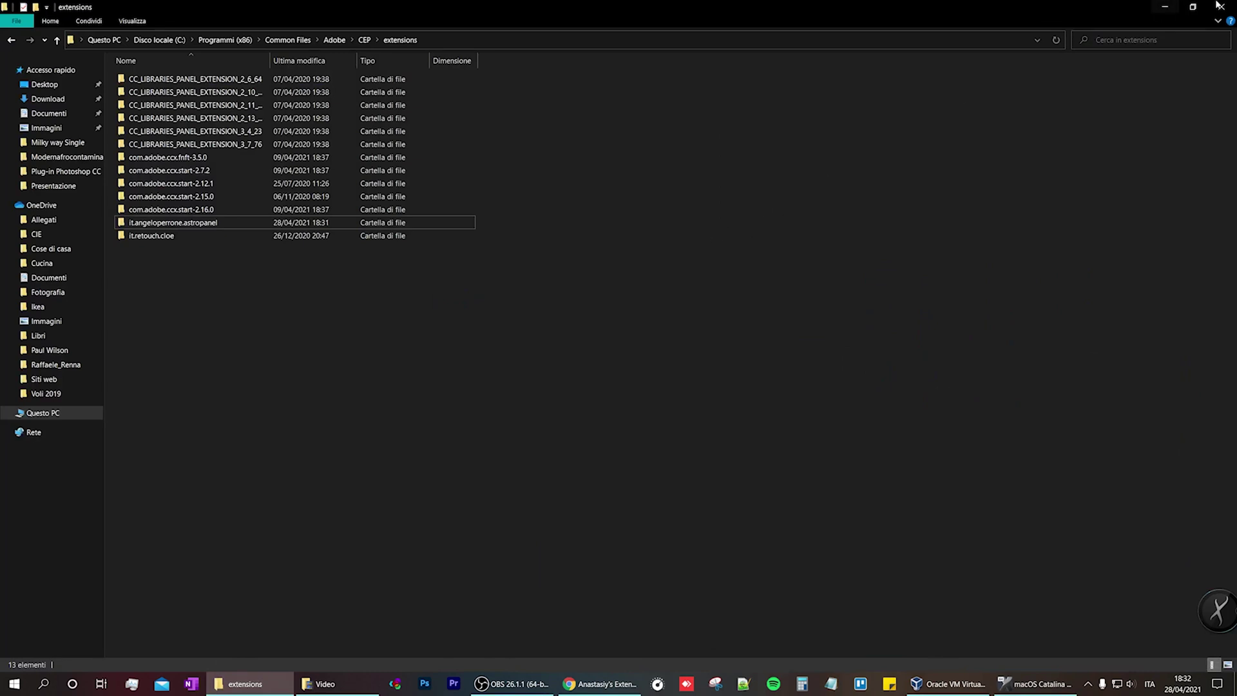
pyautogui.click(599, 684)
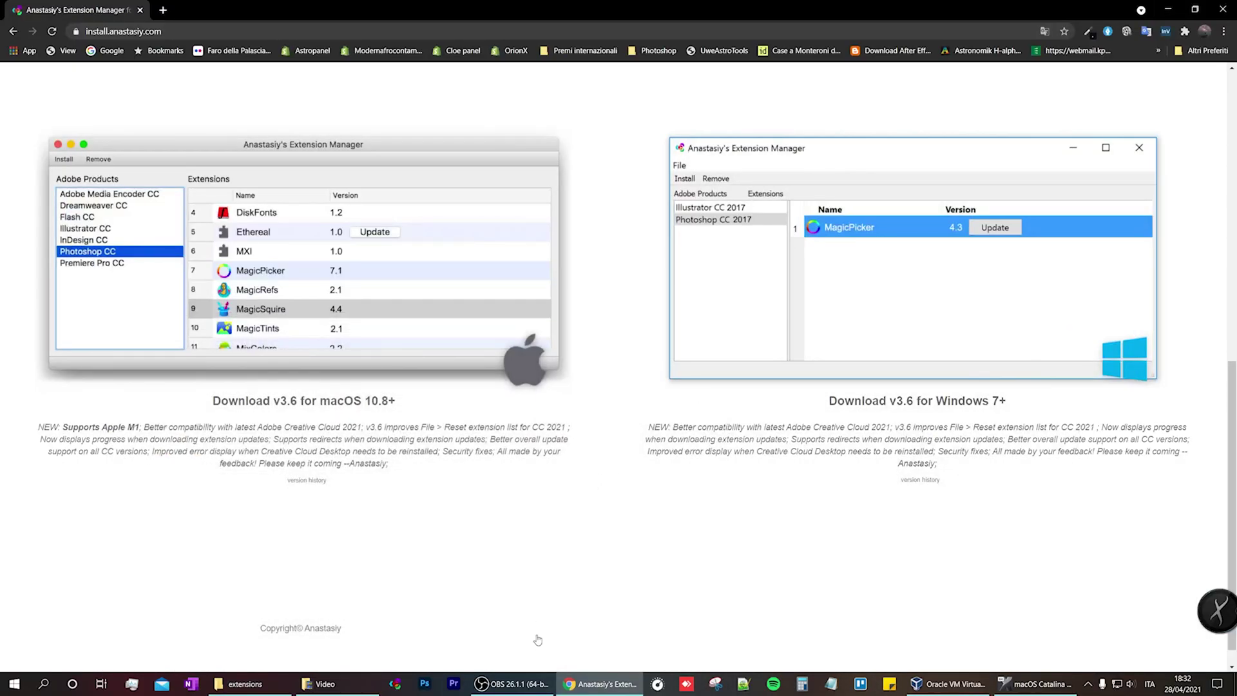